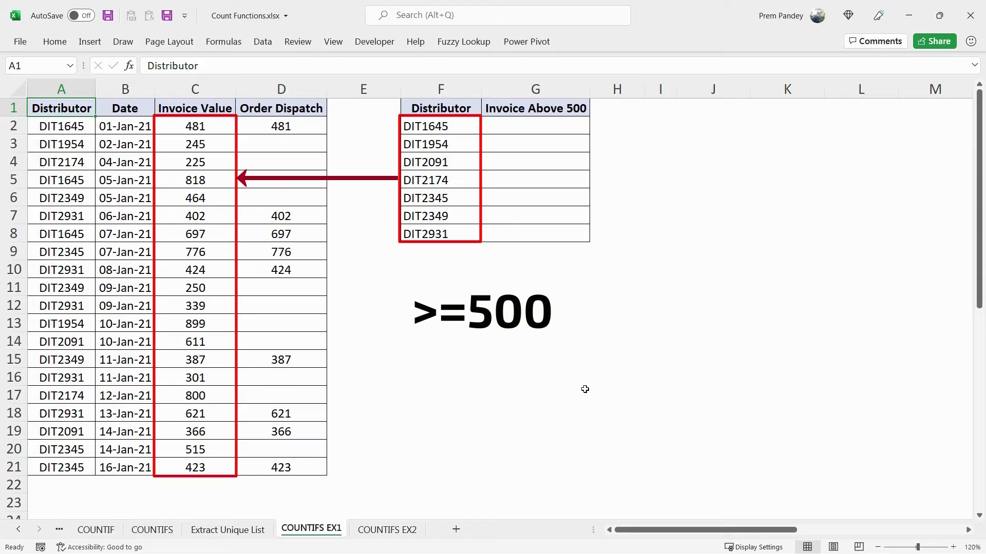
Step: Start a COUNTIFS formula in G2 with absolute range $C$2:$C$21 and the criterion ">="&500
left_click(558, 125)
type("=countifs")
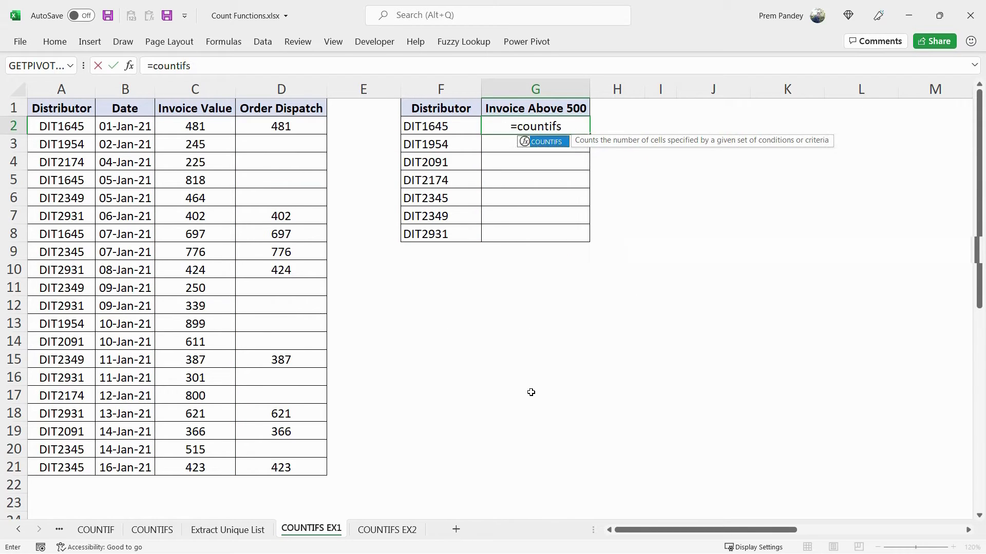
key("Tab")
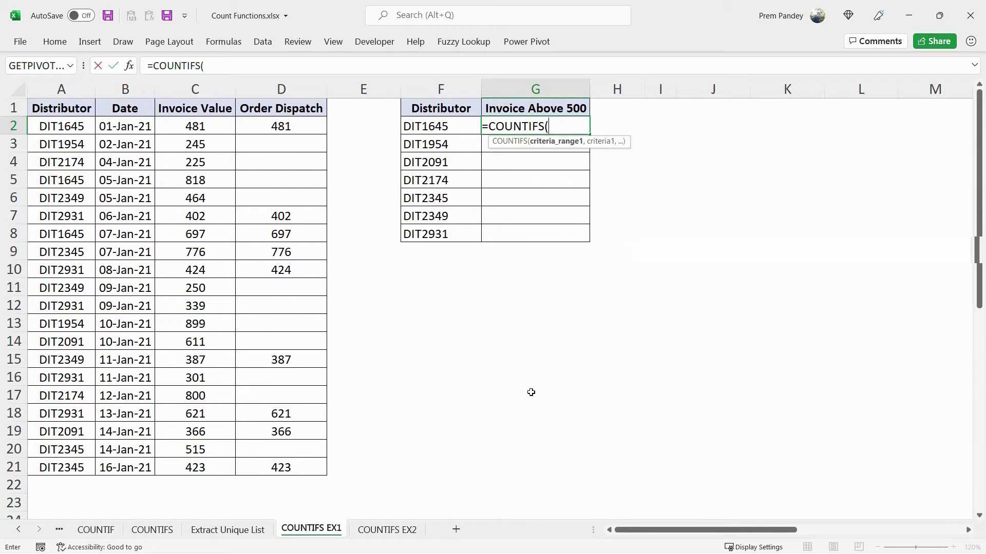
left_click_drag(214, 126, 220, 466)
key("F4")
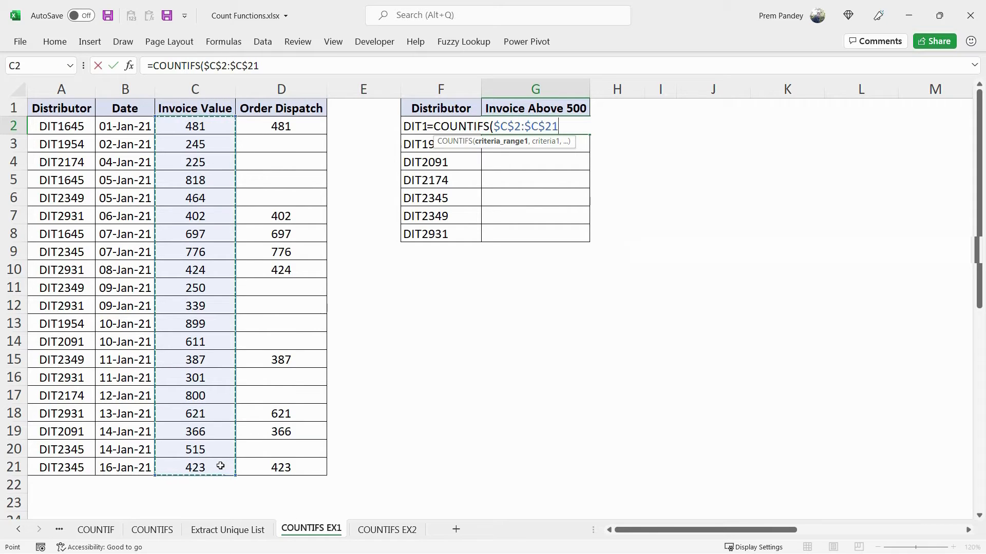
type(",\">")
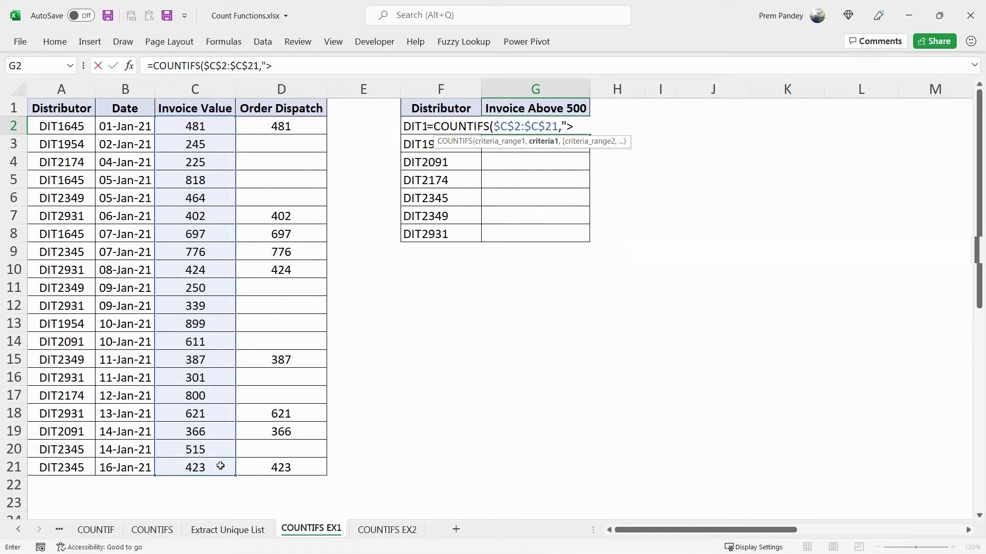
type("=500\"")
left_click(580, 127)
type("\"")
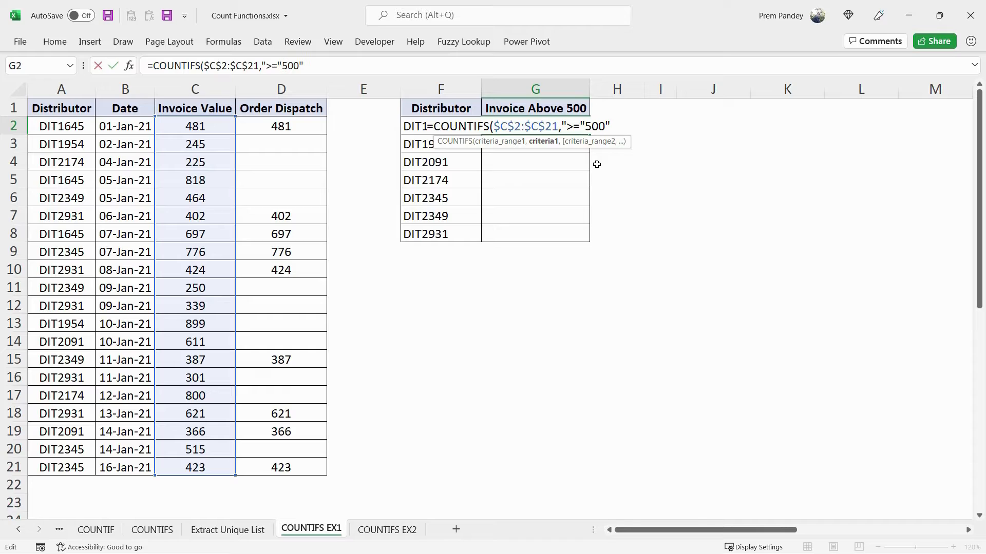
type("&500,")
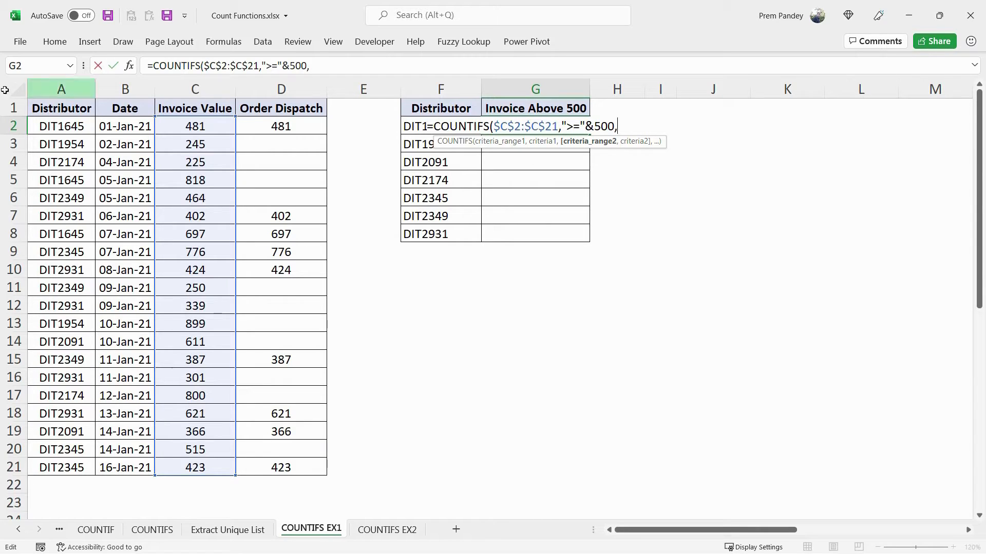
Step: Complete the G2 formula with second criteria range $A$2:$A$21 matched to the distributor in F2
left_click_drag(59, 130, 72, 465)
key("F4")
type(",")
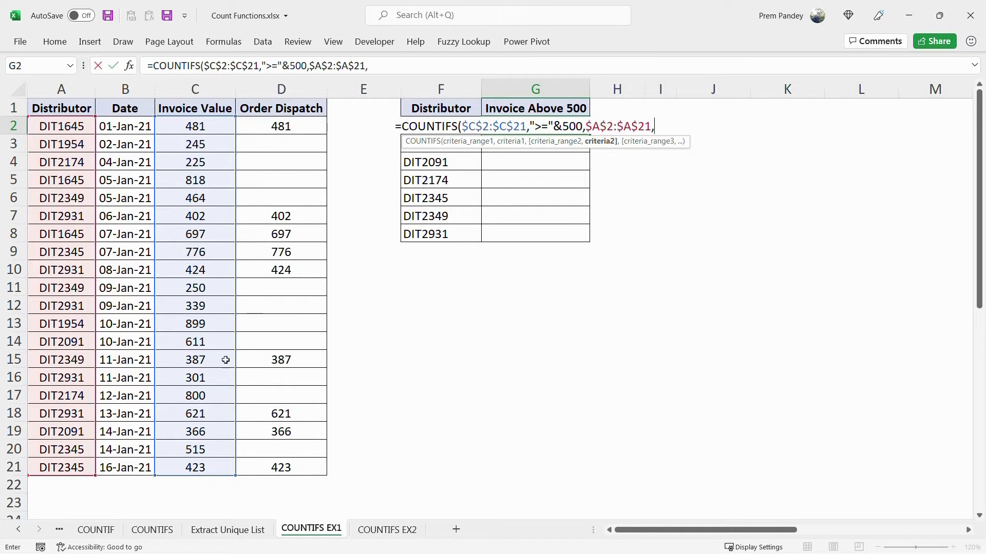
type("f")
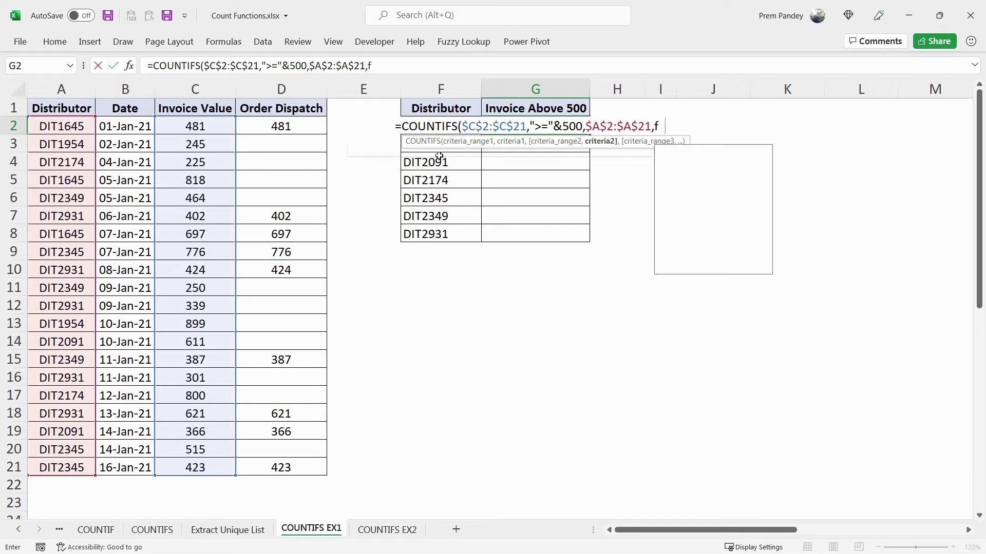
type("2)")
key("Return")
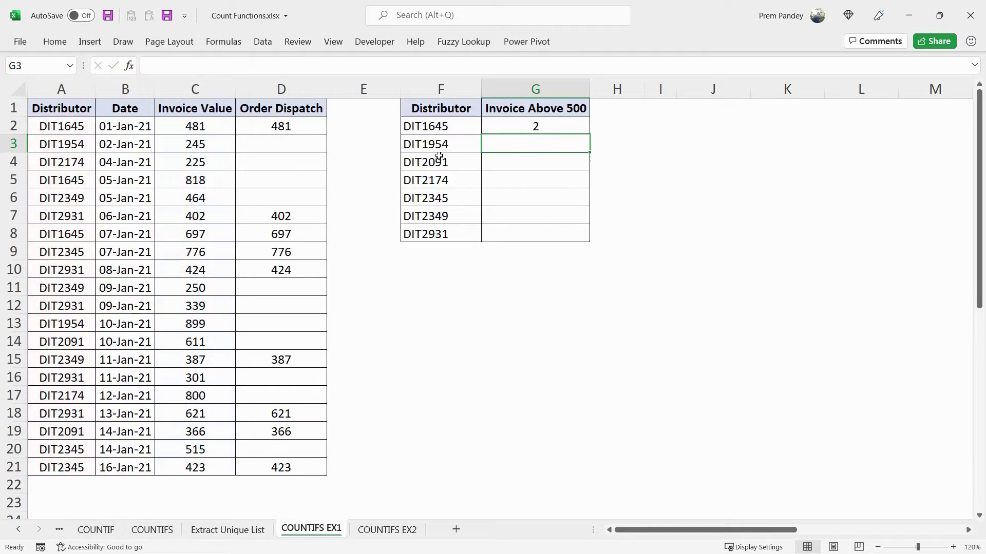
Step: Fill the G2 formula down the Invoice Above 500 column through G8
left_click(575, 127)
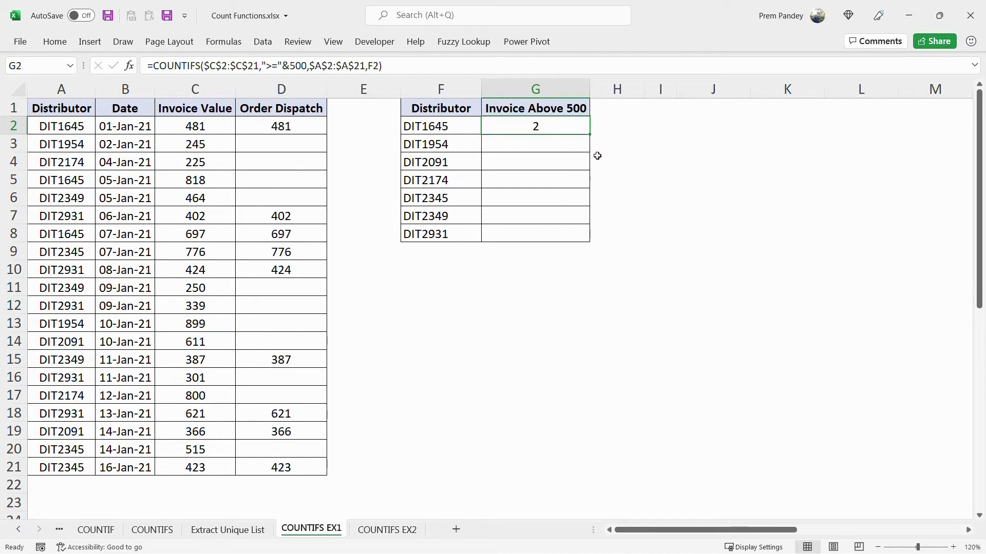
double_click(590, 135)
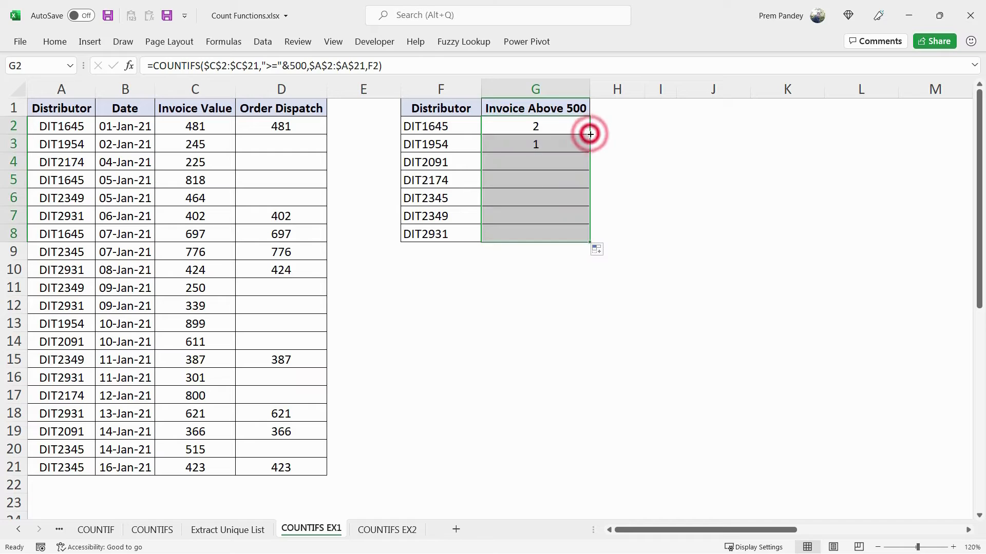
left_click(634, 273)
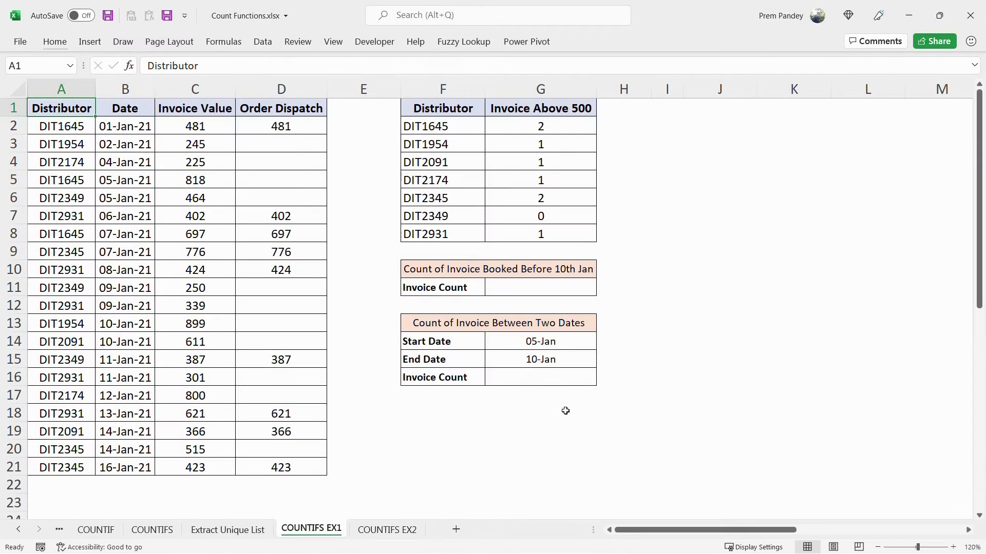
Step: Enter =COUNTIFS($B$2:$B$21,"<10-Jan-2021") in G11 to count invoices booked before 10th Jan
left_click(537, 281)
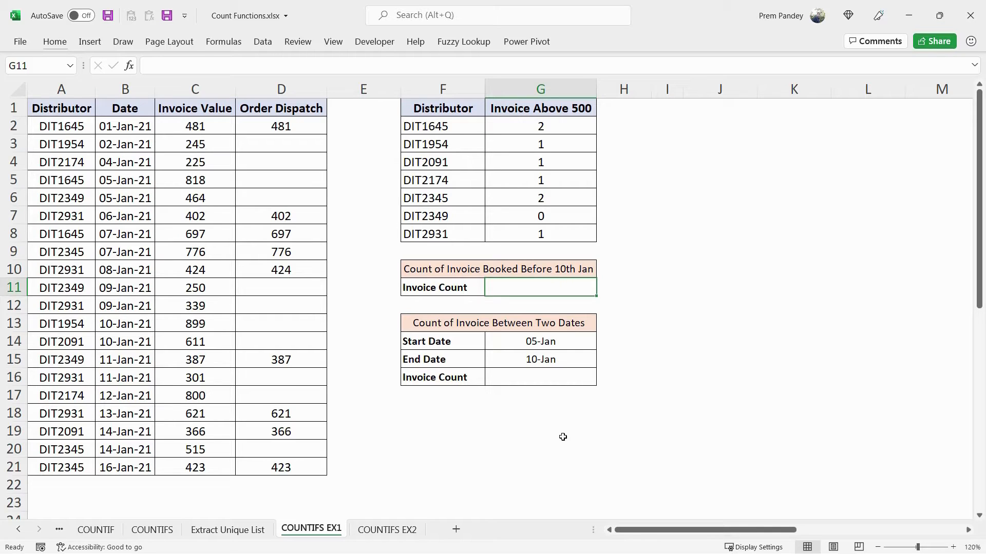
type("=countifs(")
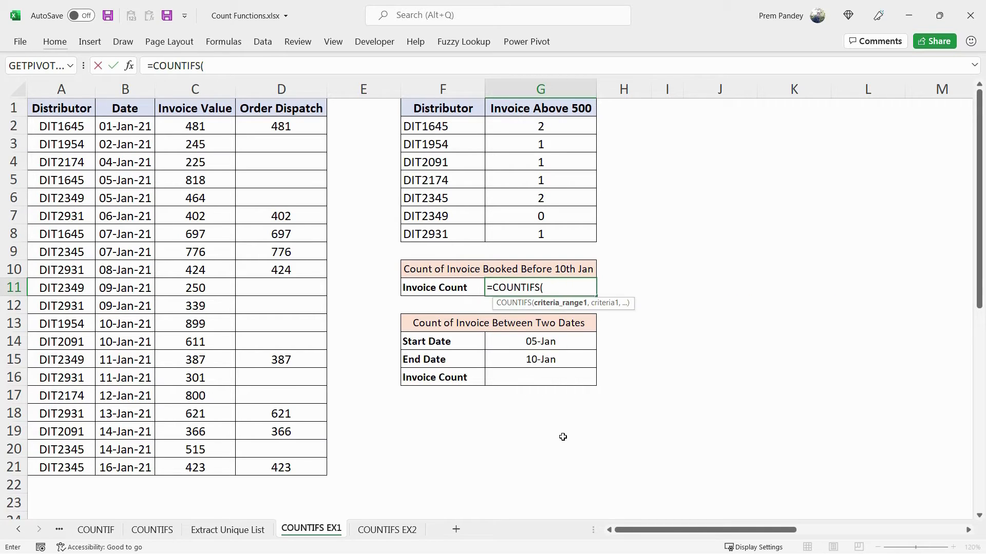
left_click_drag(118, 125, 149, 465)
key("F4")
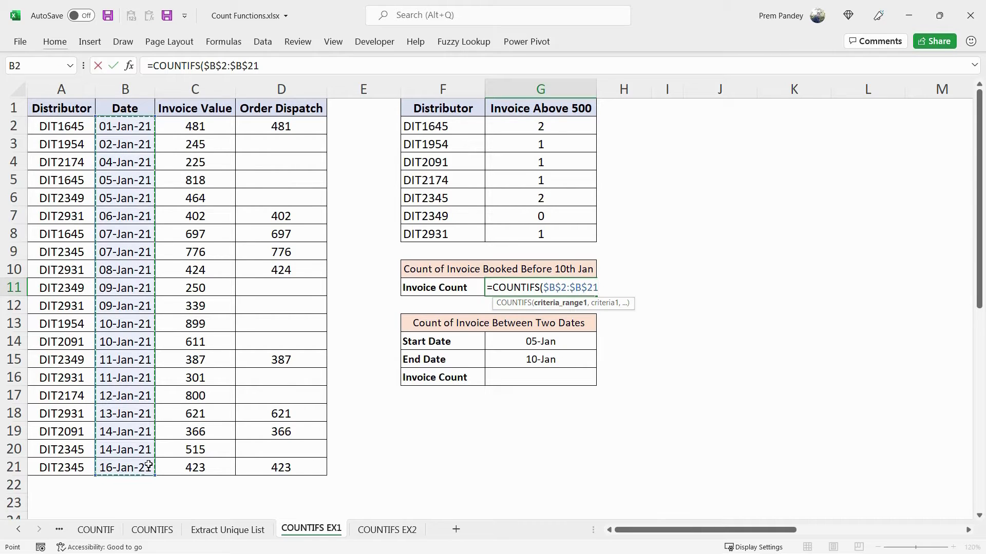
type(",\"<10-")
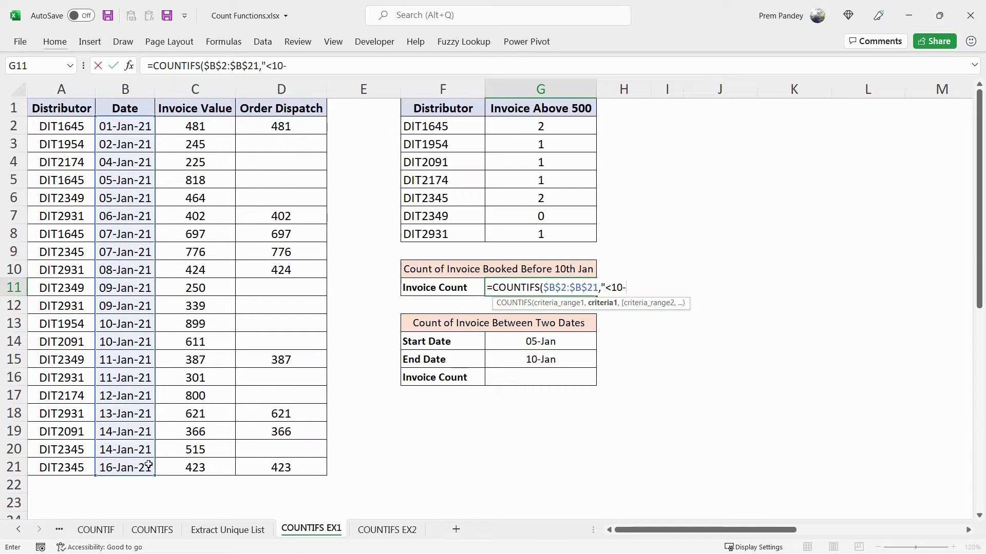
type("Jan-2021\")")
key("Return")
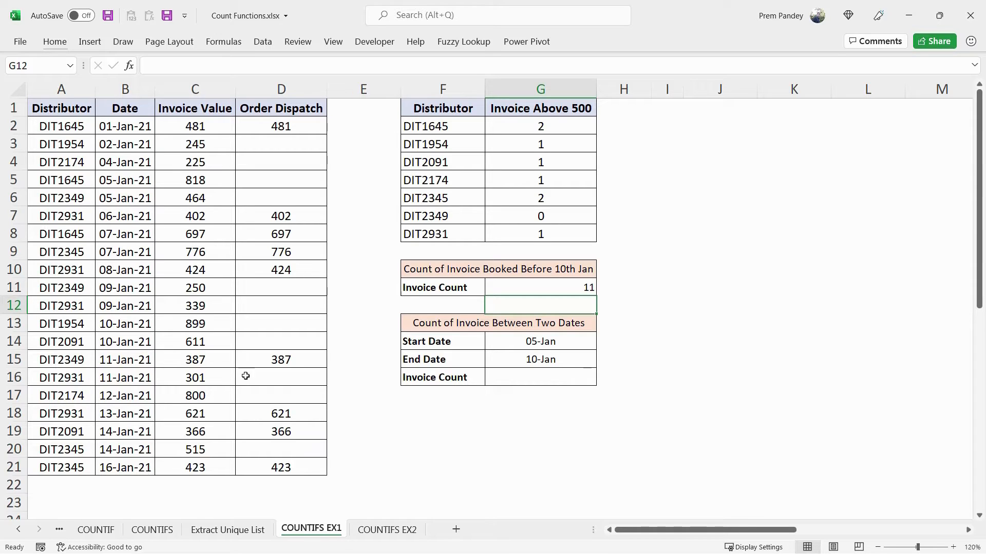
Step: Remove the typed date 10-Jan-2021 from the G11 formula's criterion, keeping only "<"
left_click(548, 284)
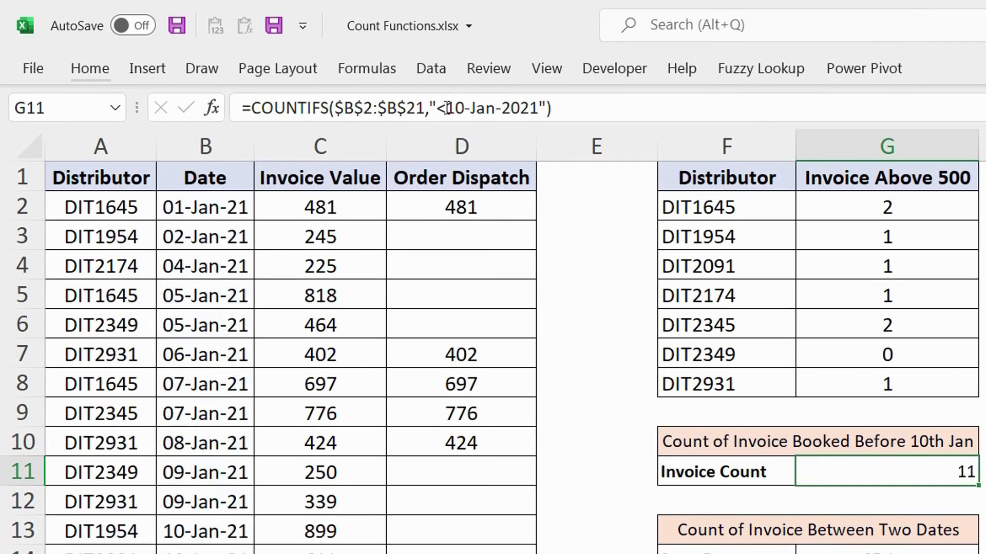
left_click(275, 66)
left_click_drag(447, 108, 539, 107)
key("BackSpace")
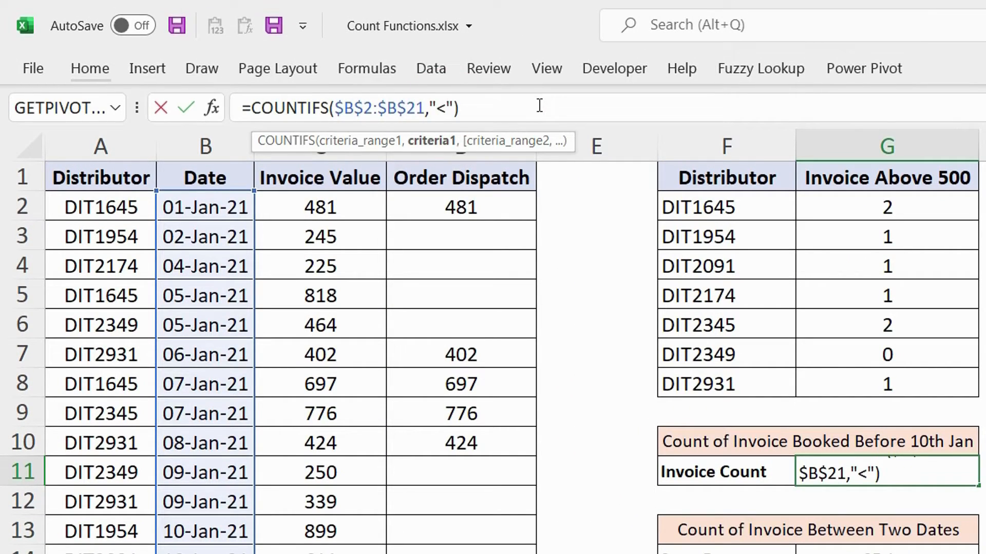
Step: Append &DATE(2021,1,10) to the "<" criterion in the G11 formula and commit it
left_click(456, 109)
type("&")
type("date")
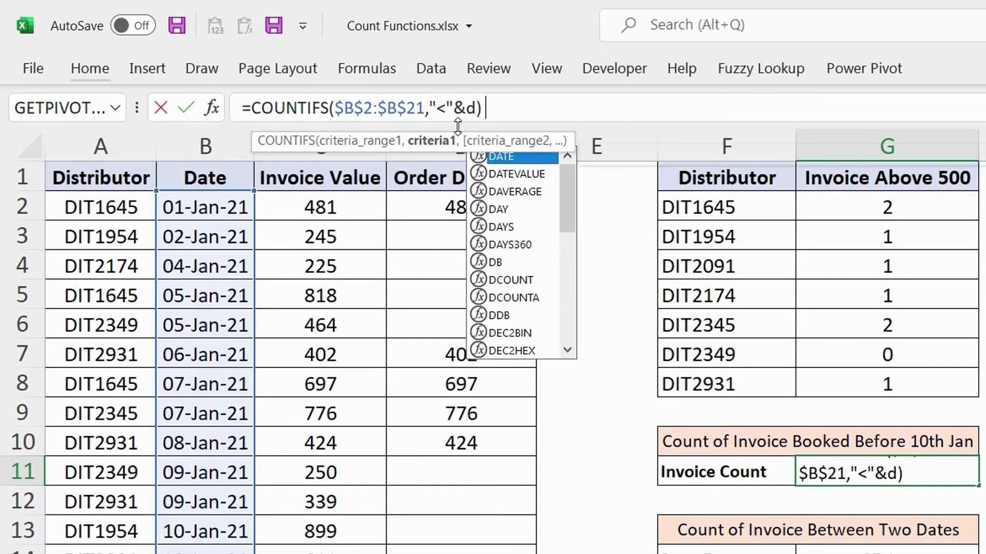
key("Tab")
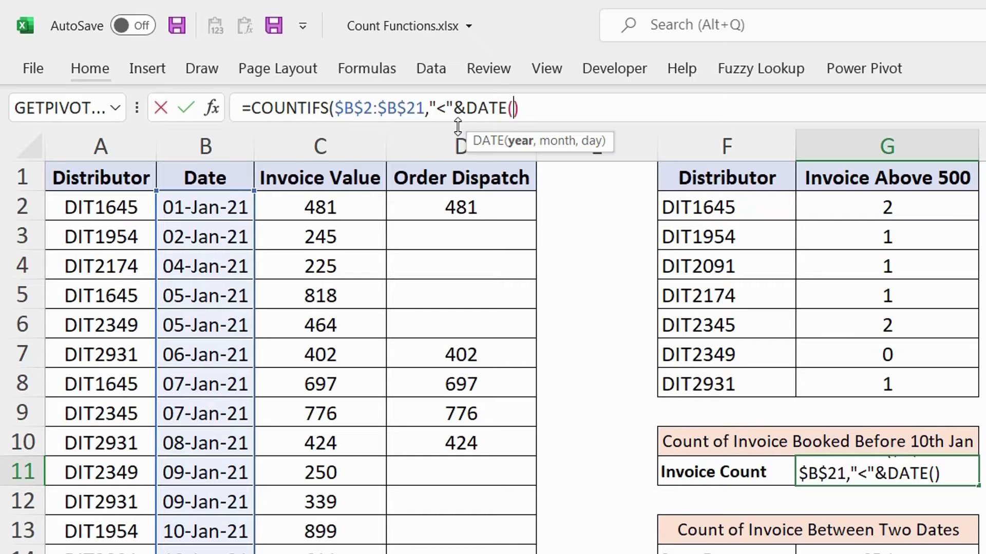
type("202")
type("1,")
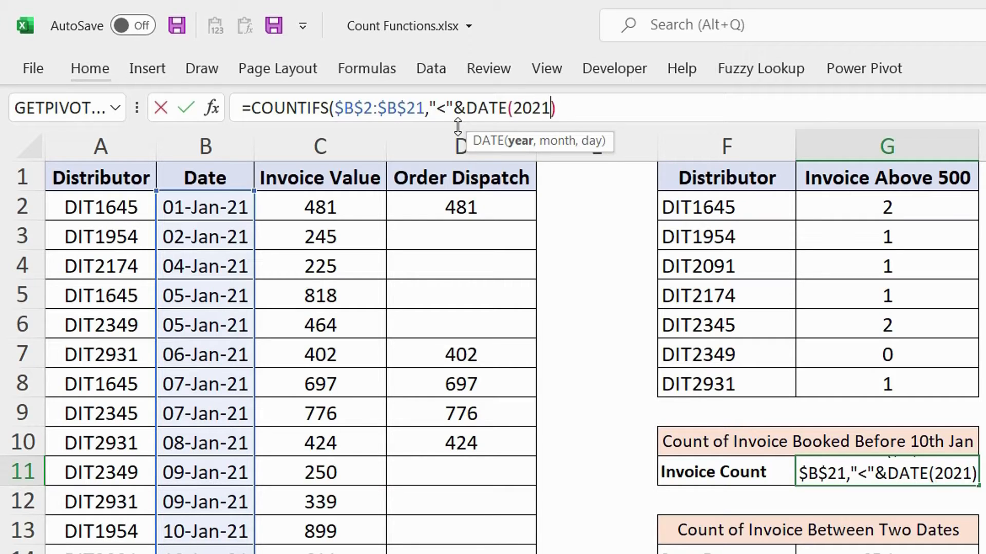
type("1")
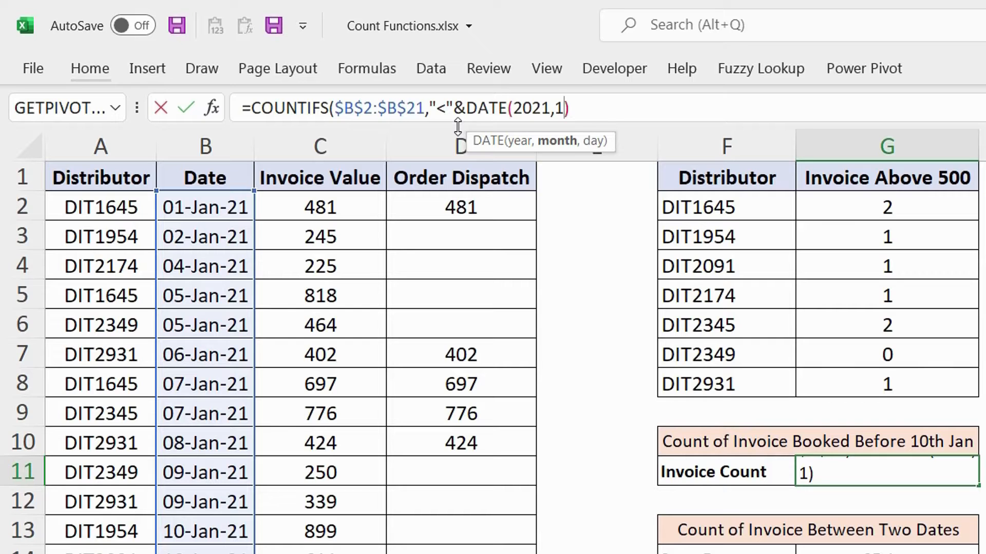
type(",10")
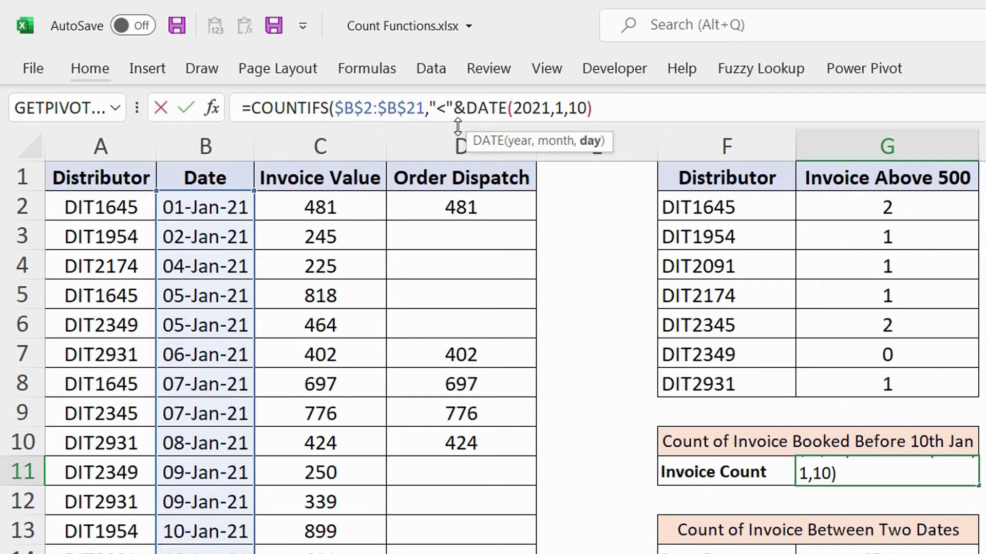
type(")")
key("Return")
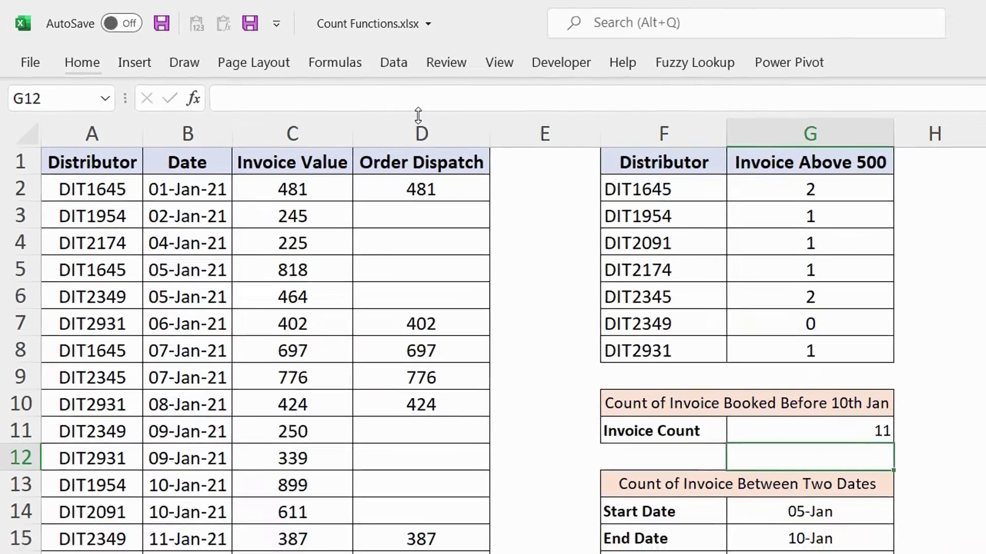
left_click(962, 473)
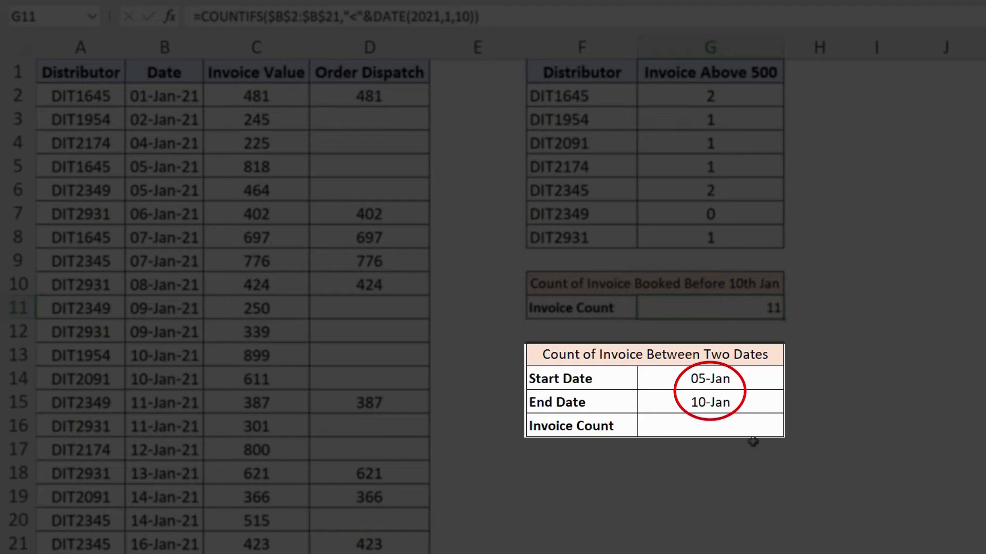
Step: Start a COUNTIFS formula in G16 with absolute range $B$2:$B$21 and criterion ">="&G14 for the start date
left_click(752, 427)
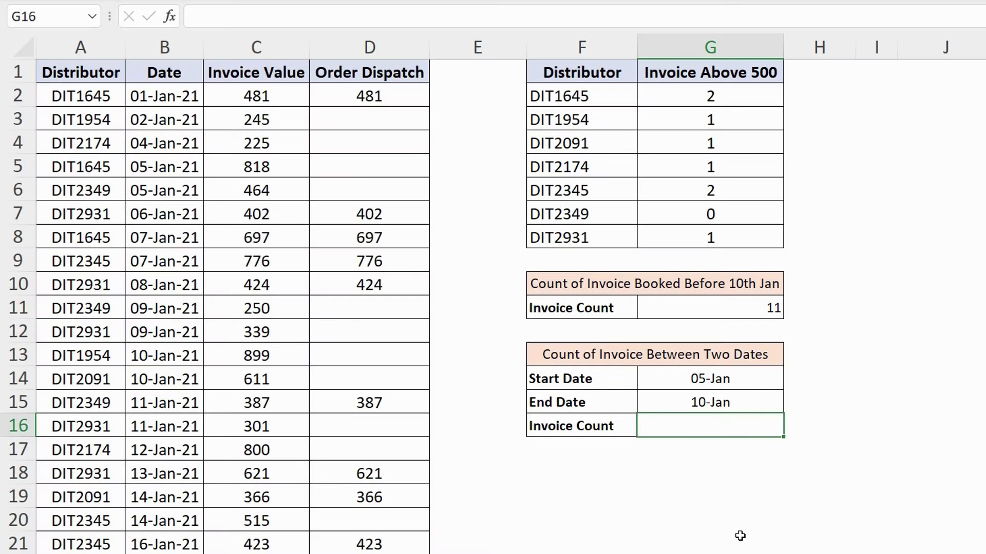
type("=countifs")
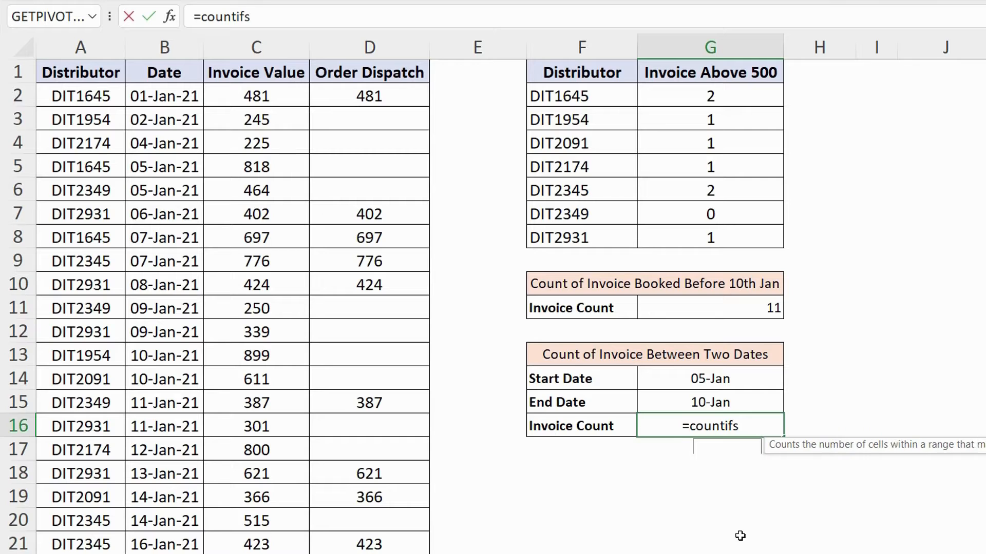
key("Tab")
left_click_drag(165, 98, 193, 543)
key("F4")
type(",\">")
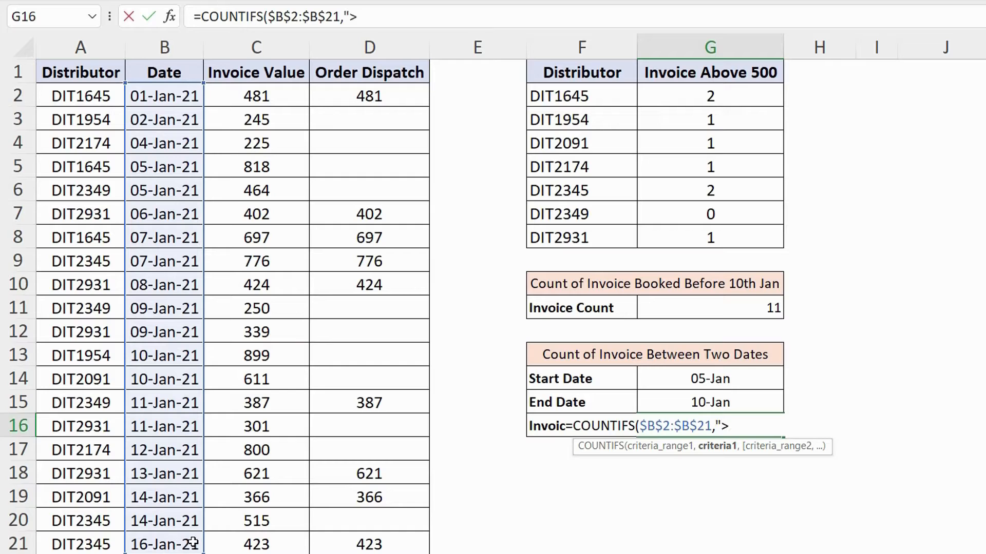
type("=\"&")
left_click(685, 382)
type(",")
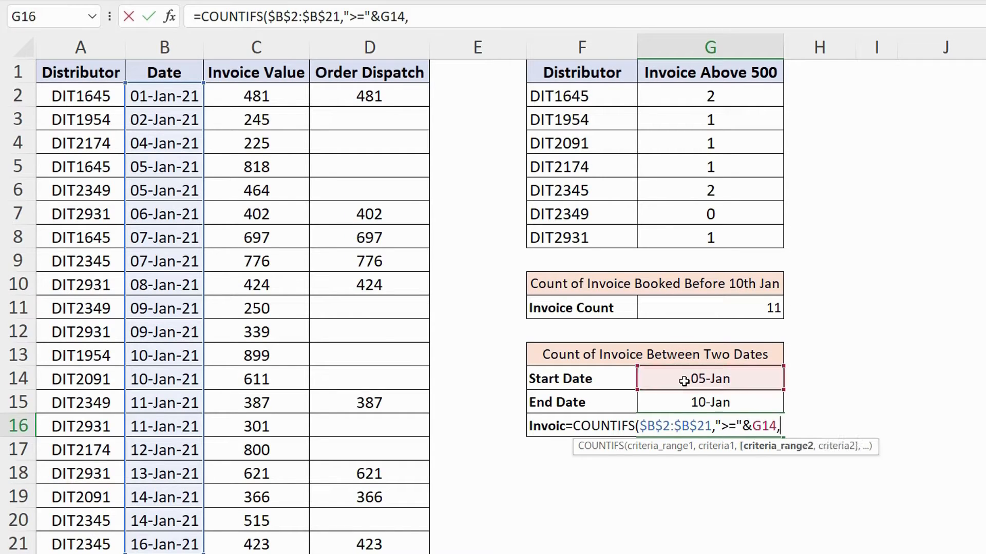
Step: Complete the G16 formula with second range $B$2:$B$21 and criterion "<="&G15 for the end date
left_click_drag(165, 96, 187, 549)
key("F4")
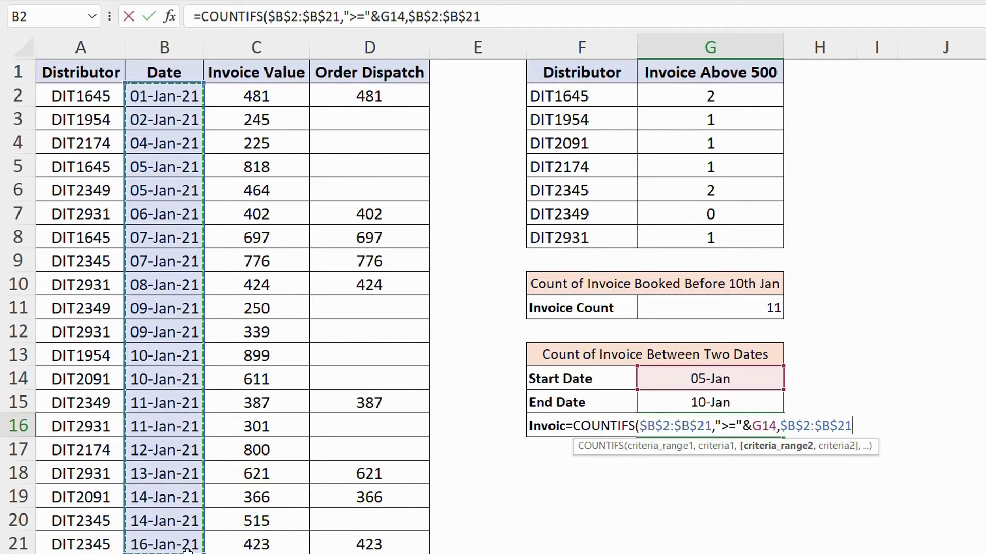
type(",\"<")
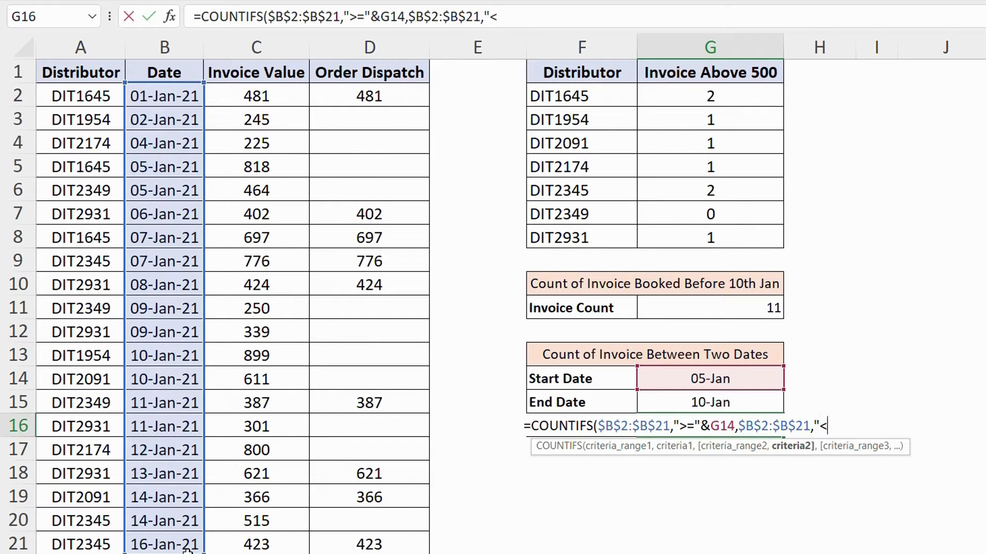
type("=\"&")
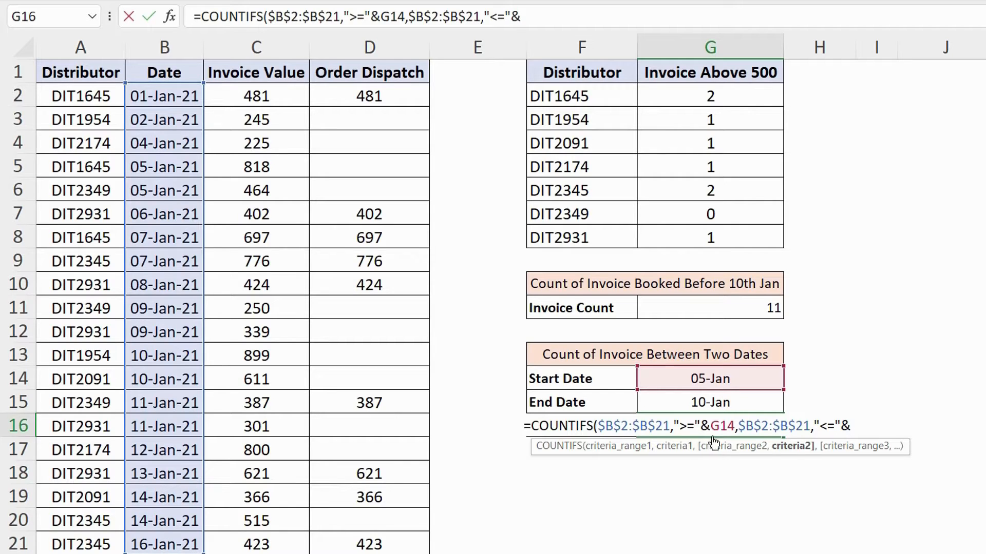
left_click(732, 402)
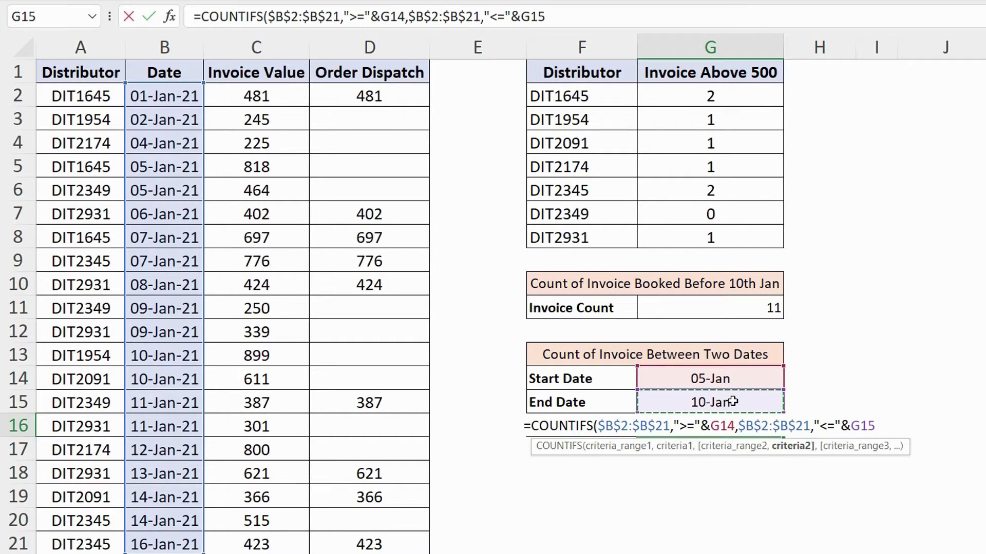
type(")")
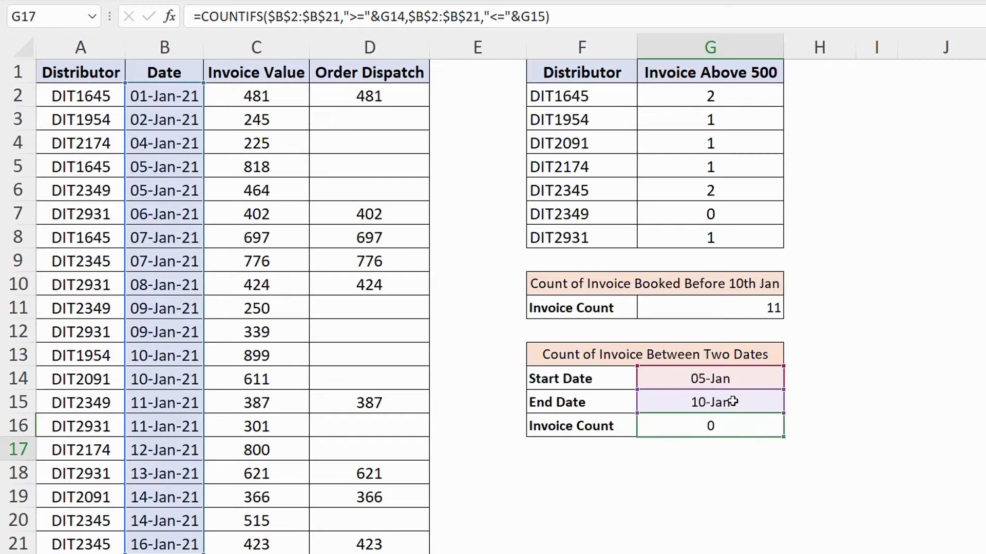
Step: Commit the COUNTIFS formula in G16 that counts invoices between the start and end dates
key("Return")
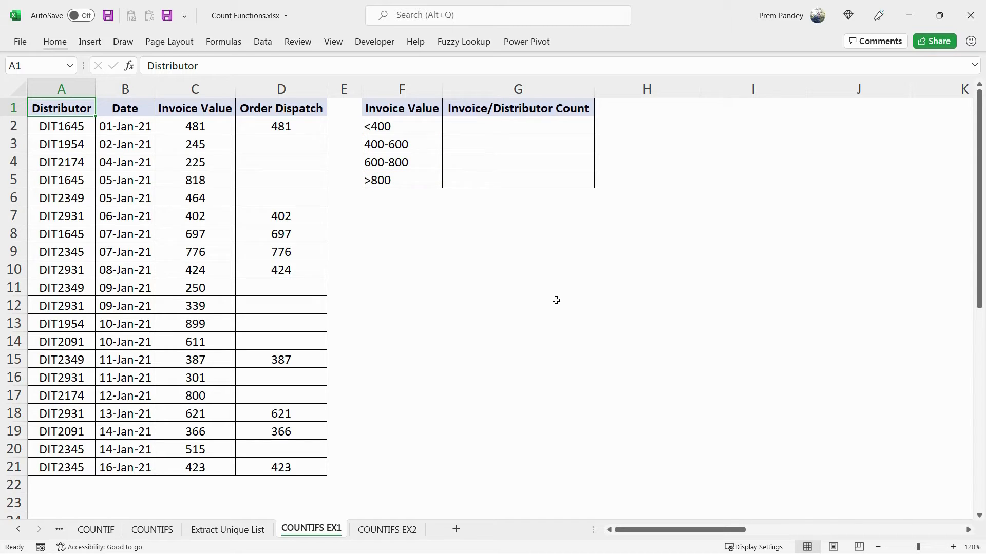
Step: Insert two blank columns before the Invoice Value summary table on the COUNTIFS EX1 sheet
left_click_drag(401, 88, 486, 87)
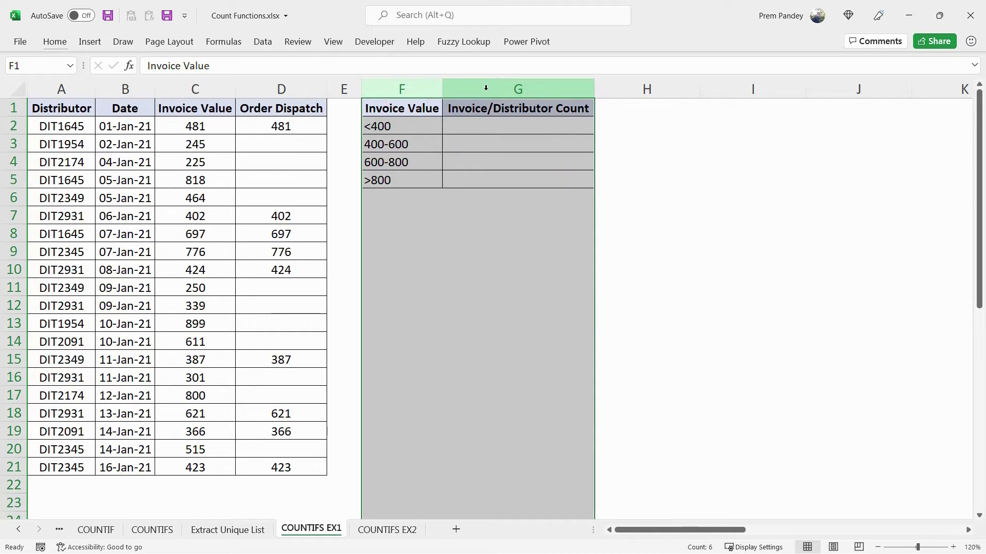
key("ctrl+shift+plus")
Step: Enter the lower limits 0, 400, 600 and 800 in cells F2 to F5
left_click(383, 121)
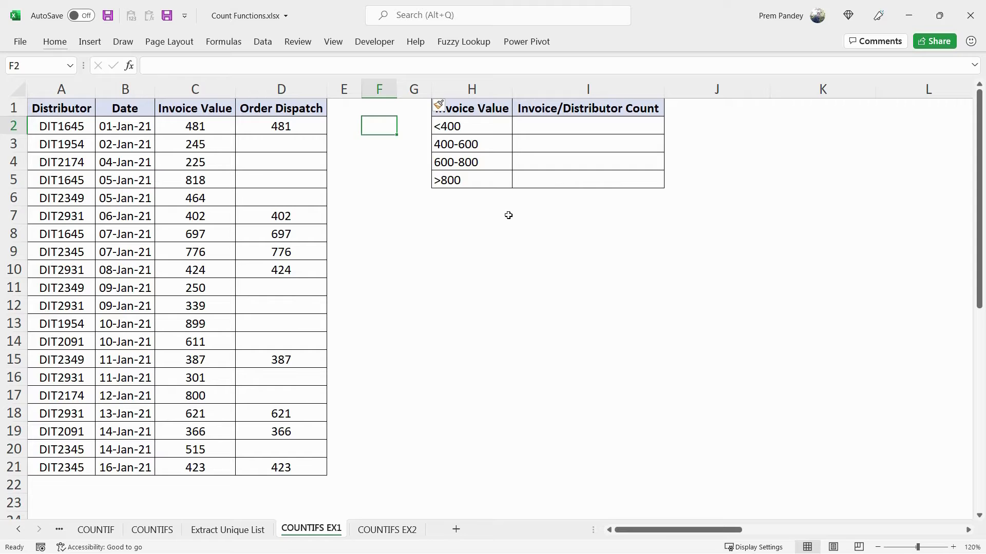
type("0")
key("Return")
type("400")
key("Return")
type("600")
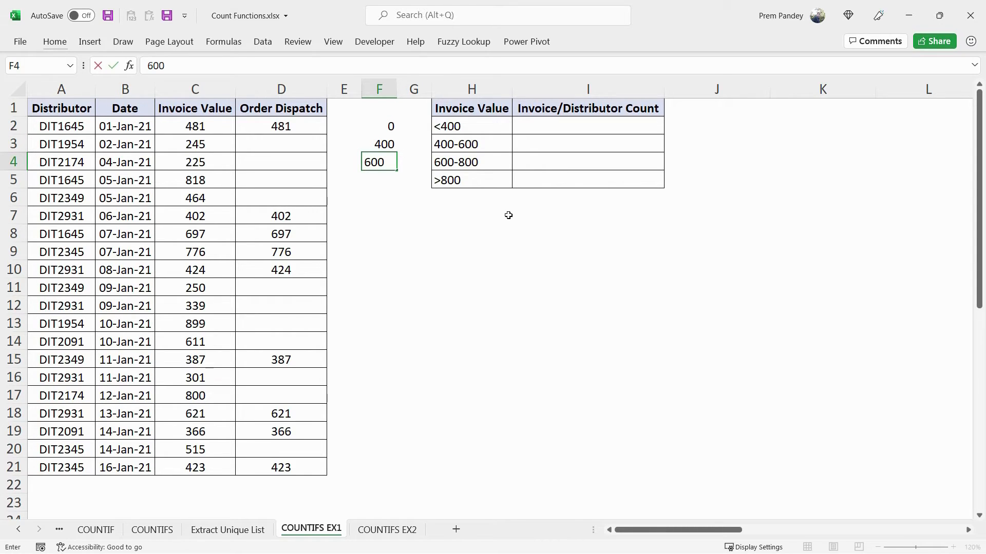
key("Return")
type("800")
key("Return")
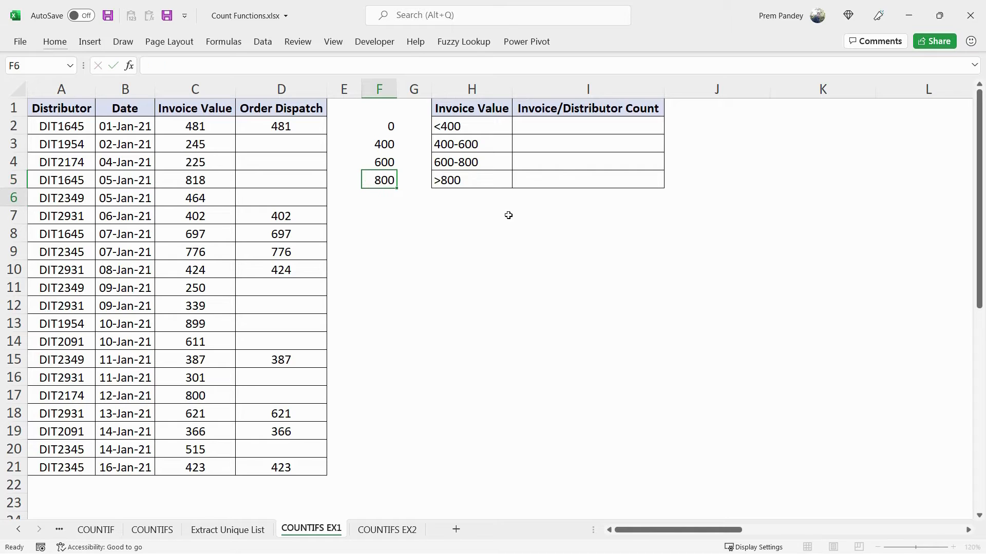
Step: Enter the upper limits 400, 600, 800 and 100000 in G2 to G5 and autofit column G's width
left_click(420, 127)
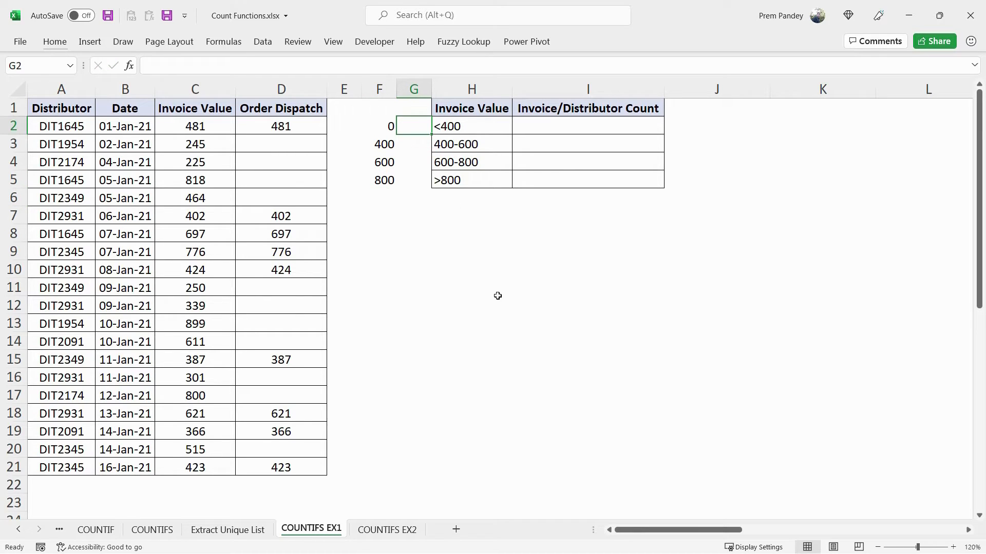
type("400")
key("Return")
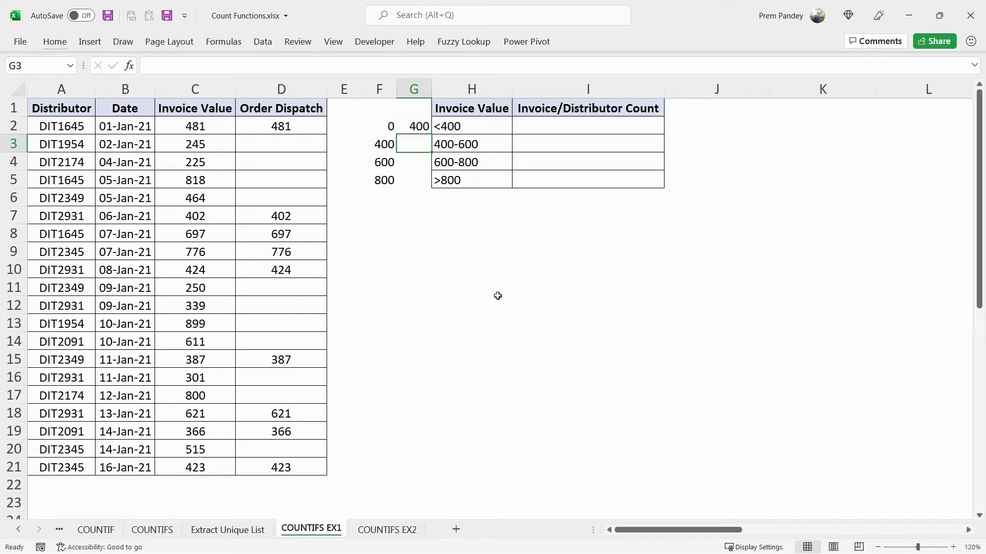
type("600")
key("Return")
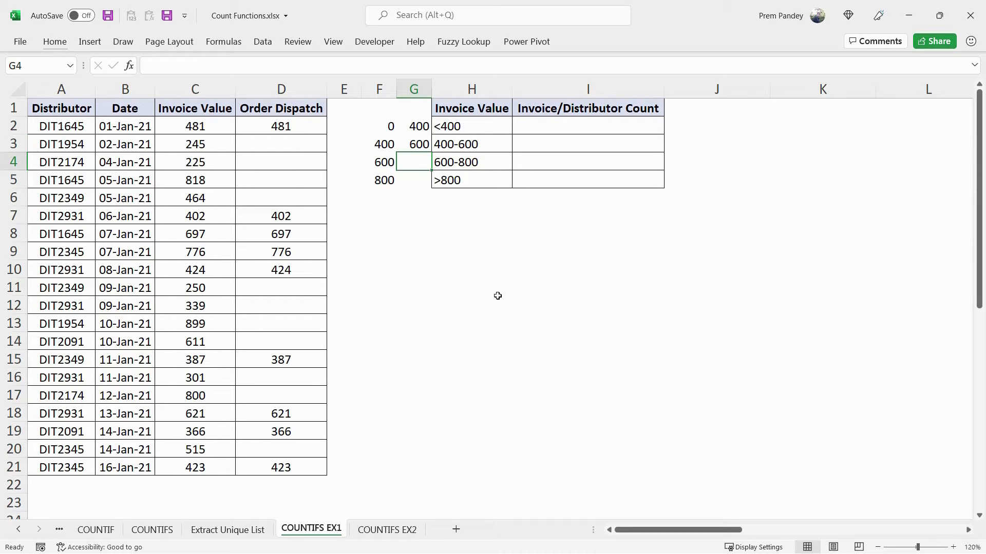
type("800")
key("Return")
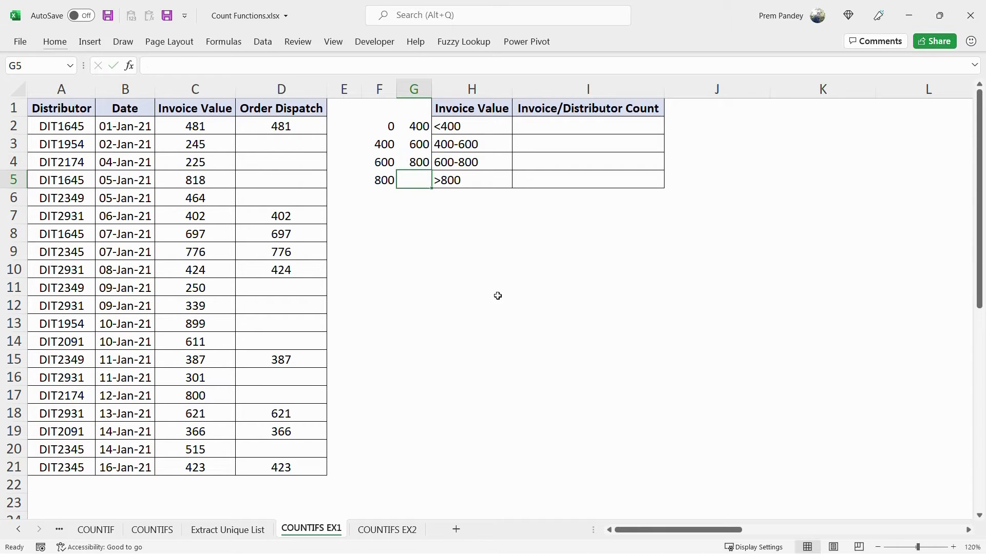
type("100000")
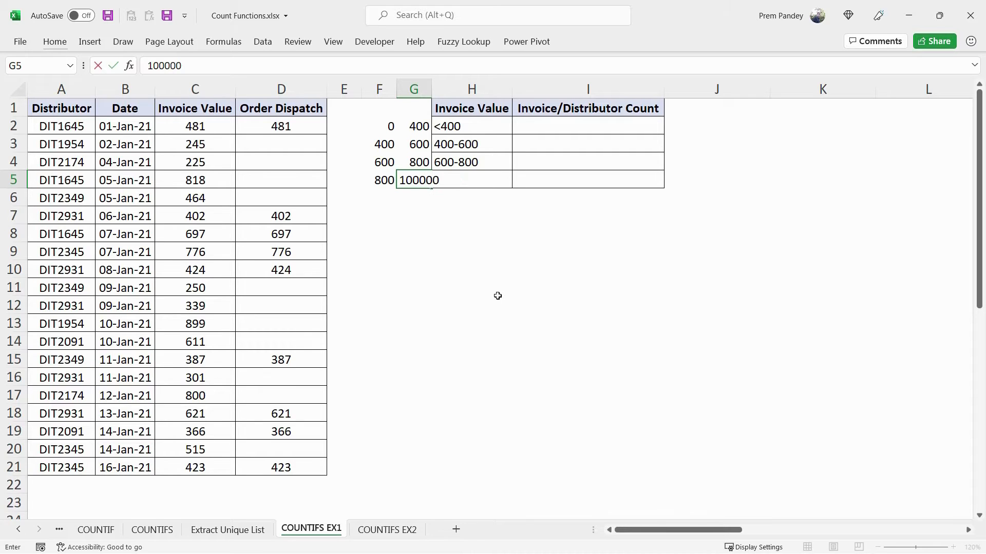
key("Return")
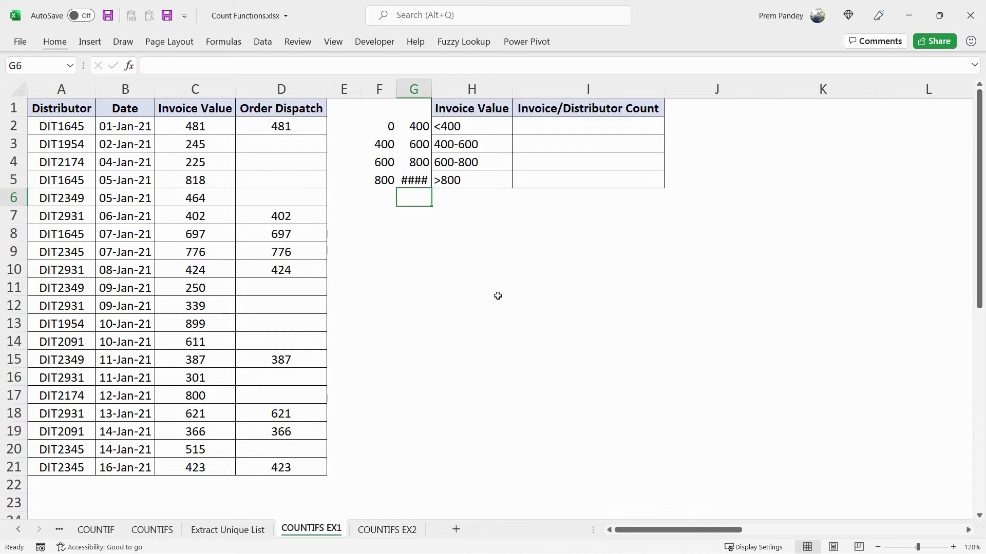
double_click(431, 89)
Step: Start a COUNTIFS formula in I2 with absolute range $C$2:$C$21 and criterion ">="&F2 for the lower limit
left_click(580, 127)
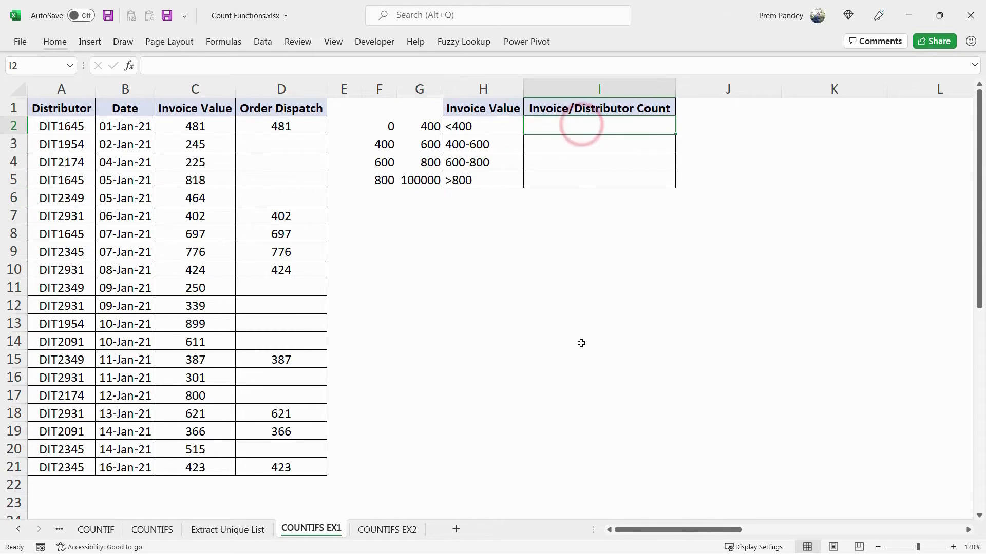
type("=countifs")
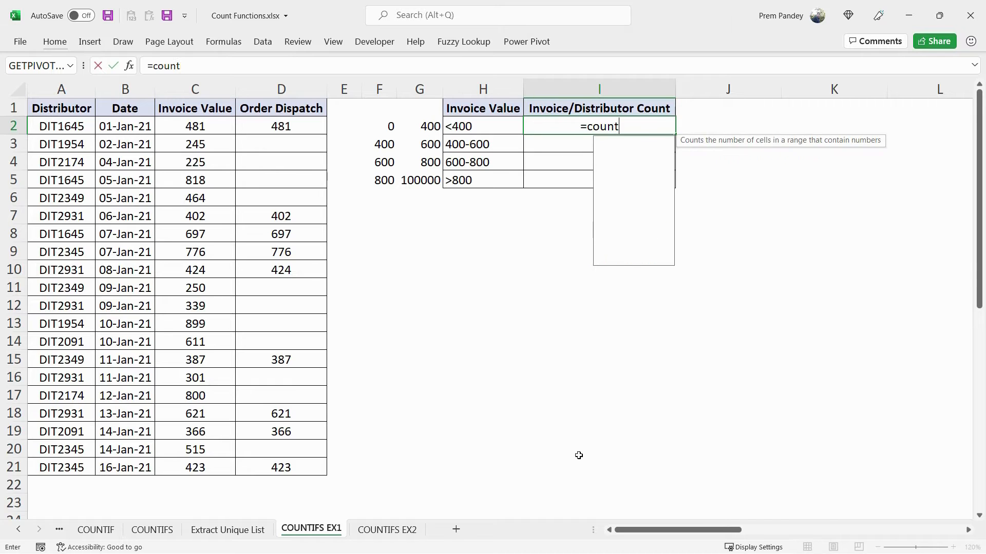
key("Tab")
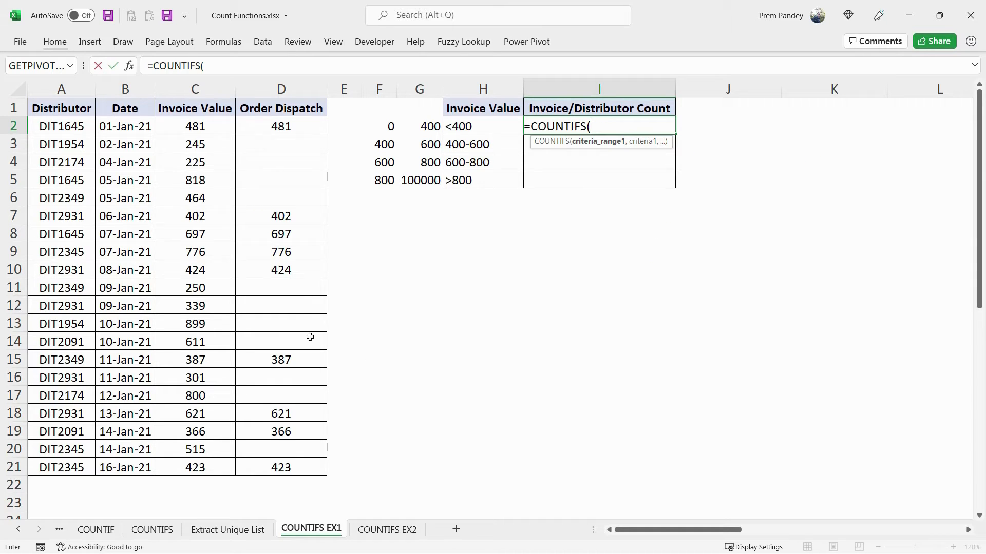
left_click_drag(200, 126, 225, 463)
key("F4")
type(",\">=\"&")
left_click(388, 127)
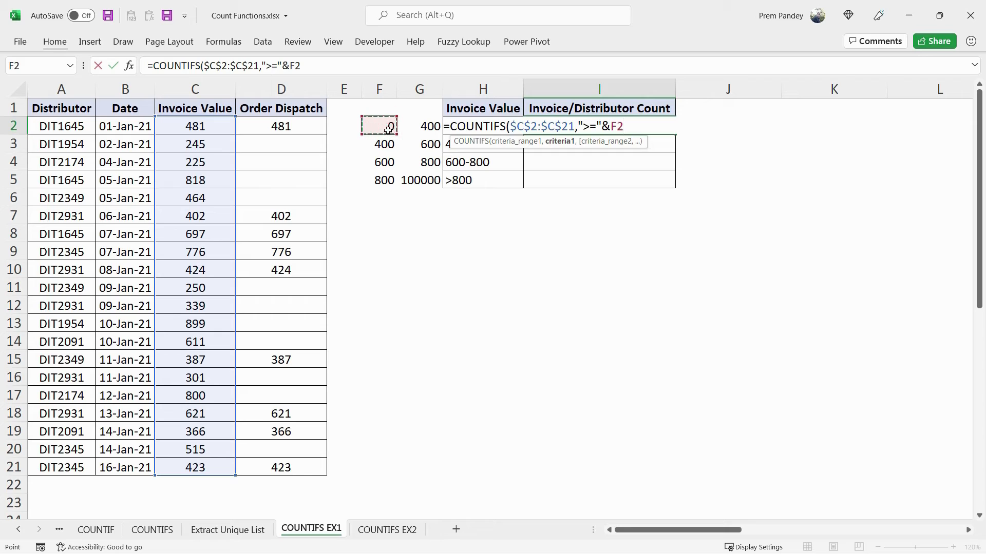
type(",")
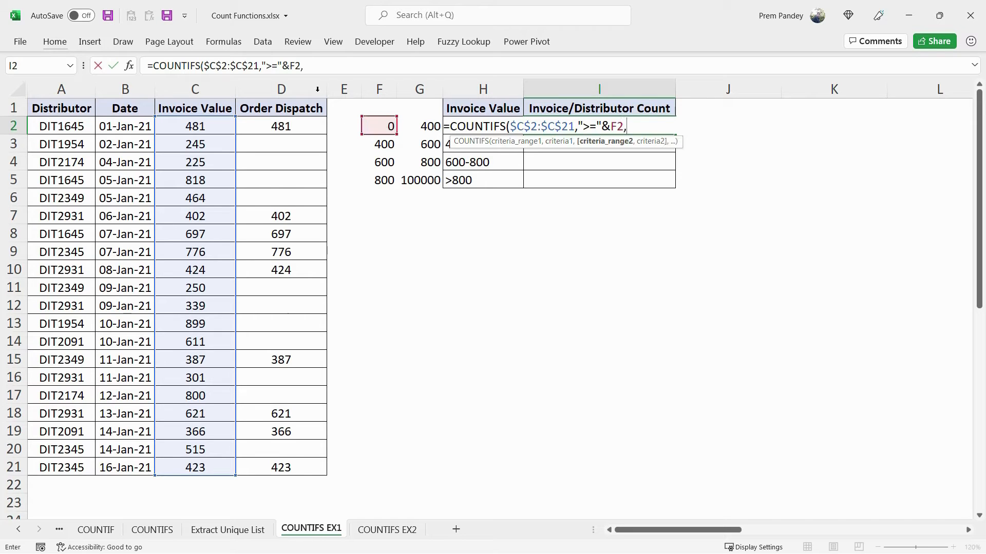
Step: Complete the I2 formula with second range $C$2:$C$21 and criterion "<"&G2 for the upper limit, and commit it
left_click_drag(196, 127, 199, 465)
key("F4")
type(",\"<\"&")
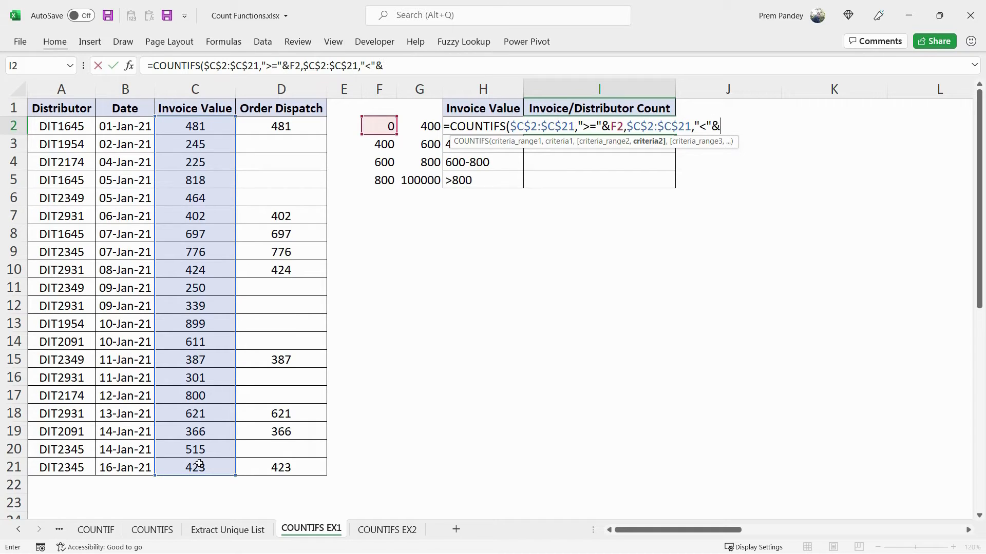
left_click(421, 128)
type(")")
key("Return")
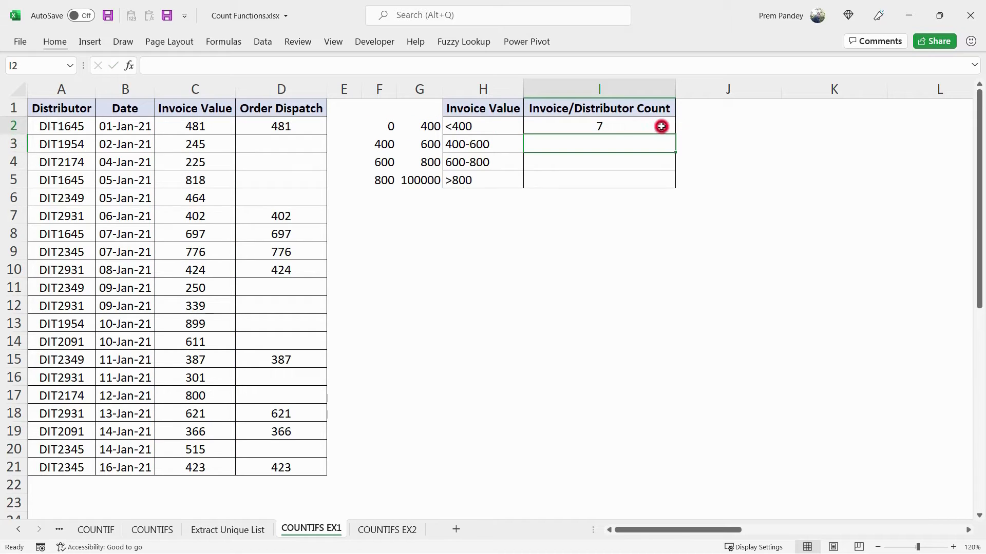
Step: Fill the I2 COUNTIFS formula down to I5 for the remaining invoice value bands
left_click(662, 126)
double_click(675, 135)
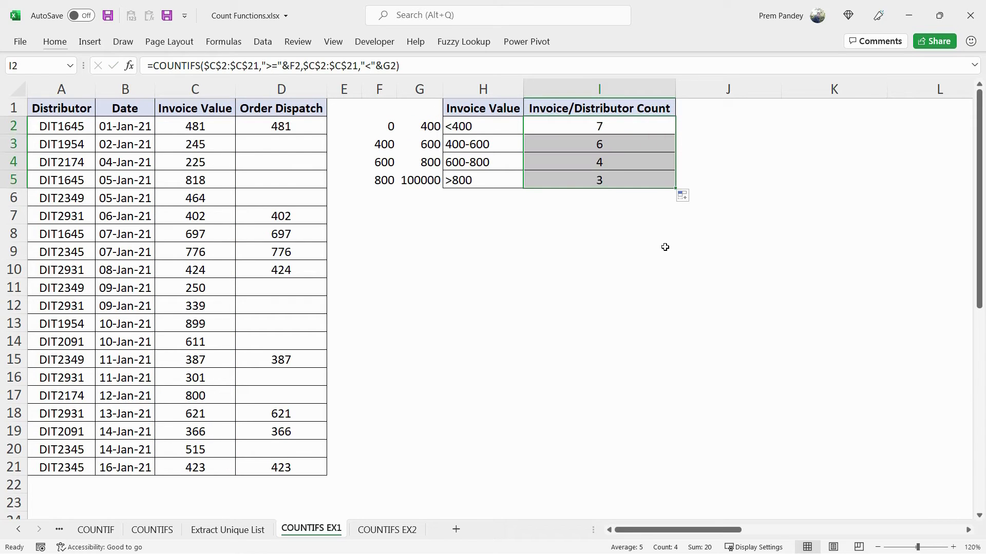
left_click(664, 231)
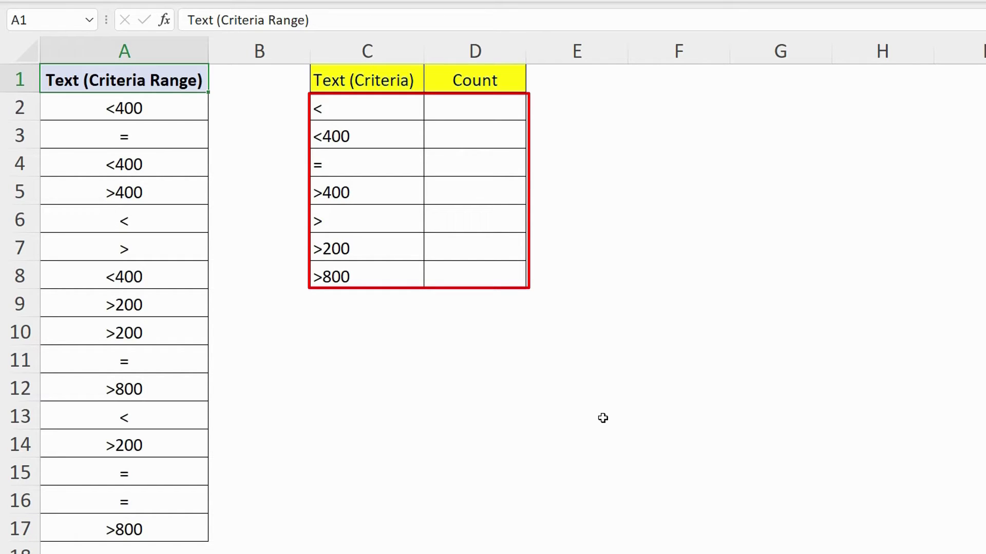
Step: Enter =COUNTIFS($A$2:$A$17,C2) in D2 to count the text in C2 within the criteria range
left_click(495, 106)
type("=c")
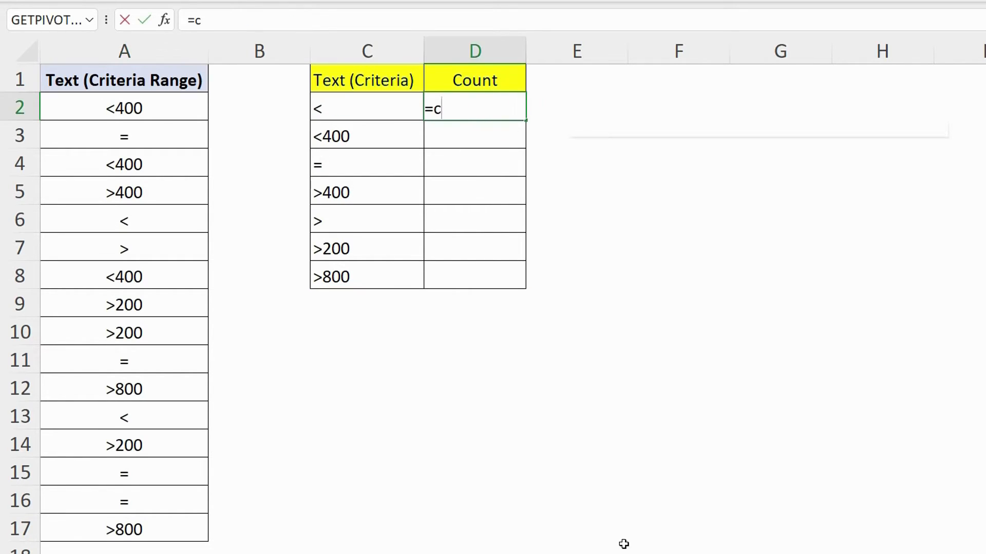
type("ountifs")
key("Tab")
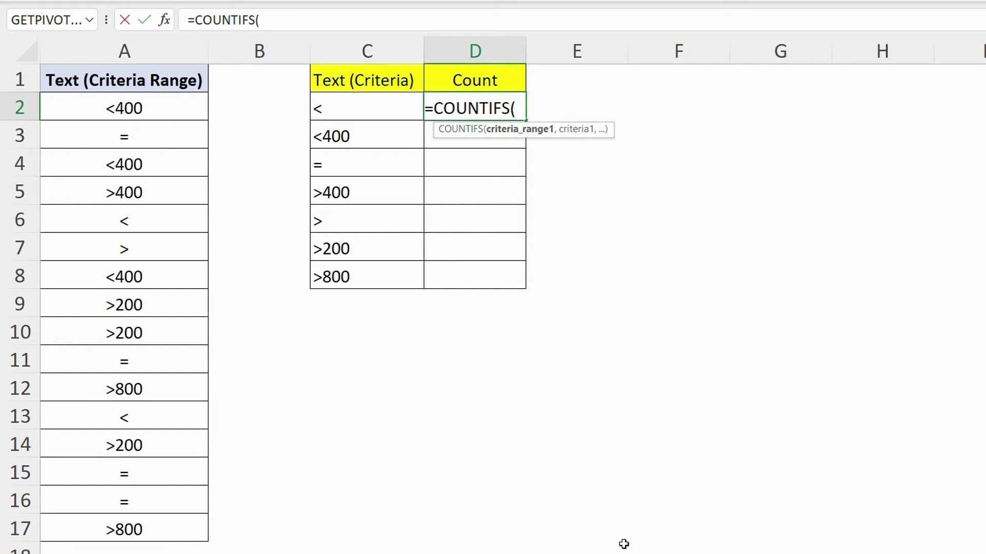
left_click_drag(156, 106, 164, 525)
key("F4")
type(",")
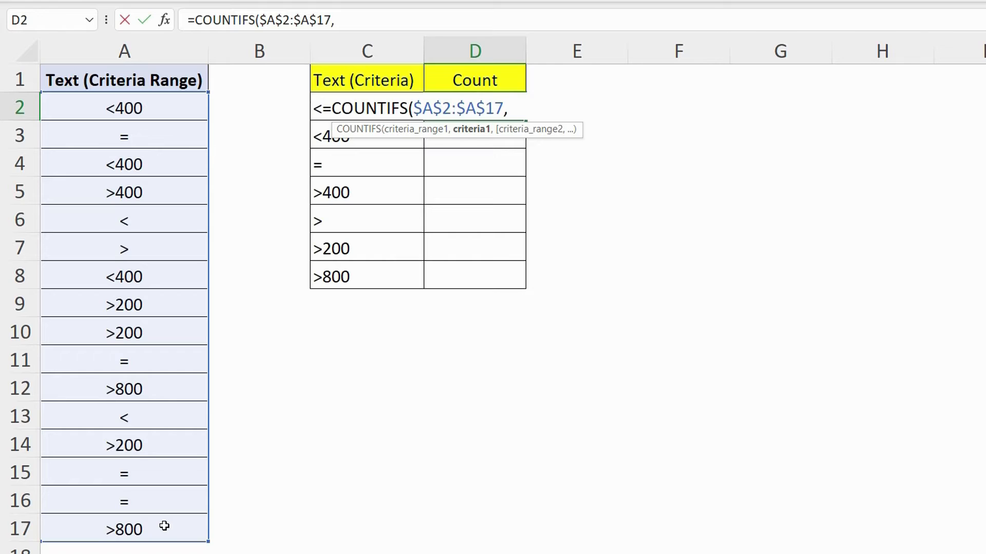
left_click(302, 108)
key("Right")
type(")")
key("Return")
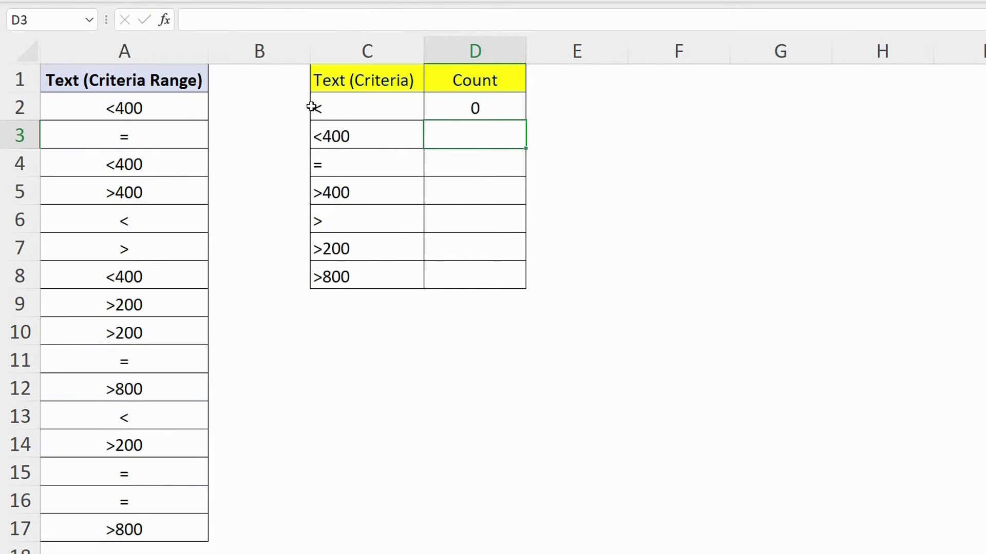
Step: Fill the D2 COUNTIFS formula down the Count column to D8
left_click(511, 109)
double_click(525, 120)
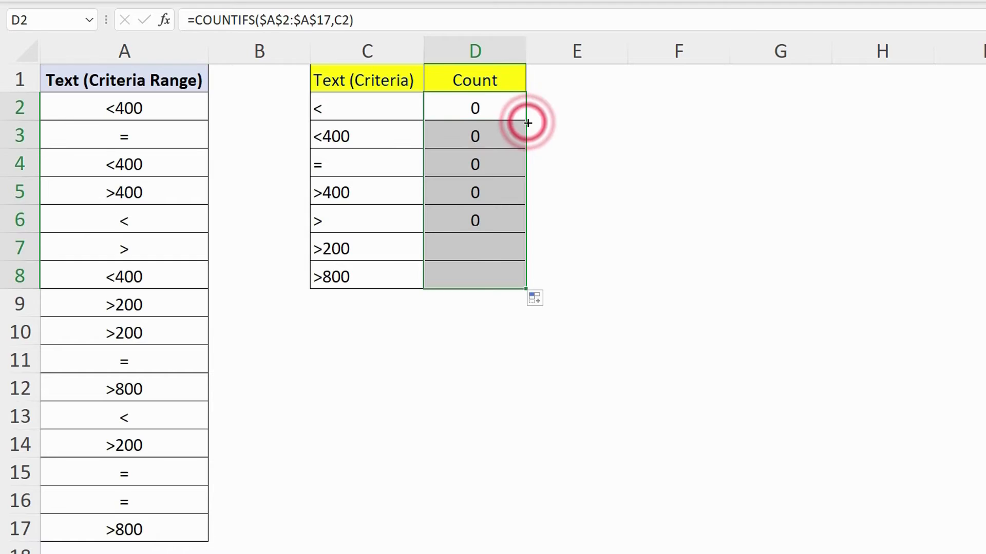
left_click(555, 116)
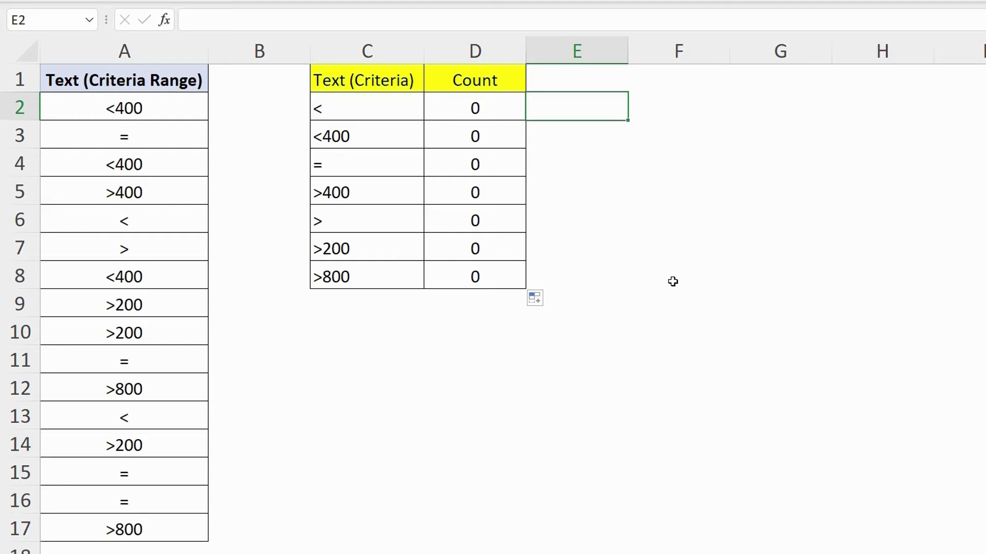
Step: Change the criterion in the D2 formula to "="&C2 and commit it
left_click(477, 107)
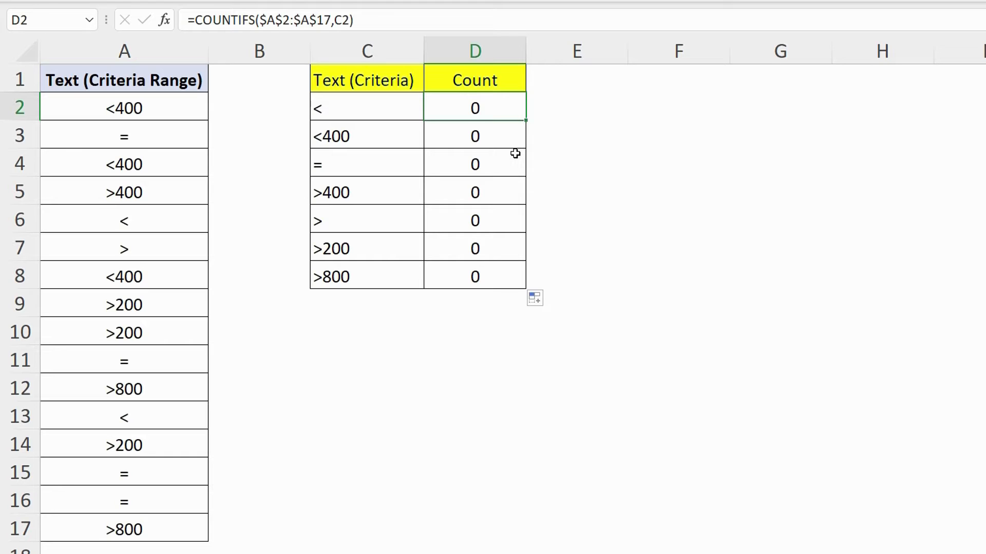
left_click(340, 20)
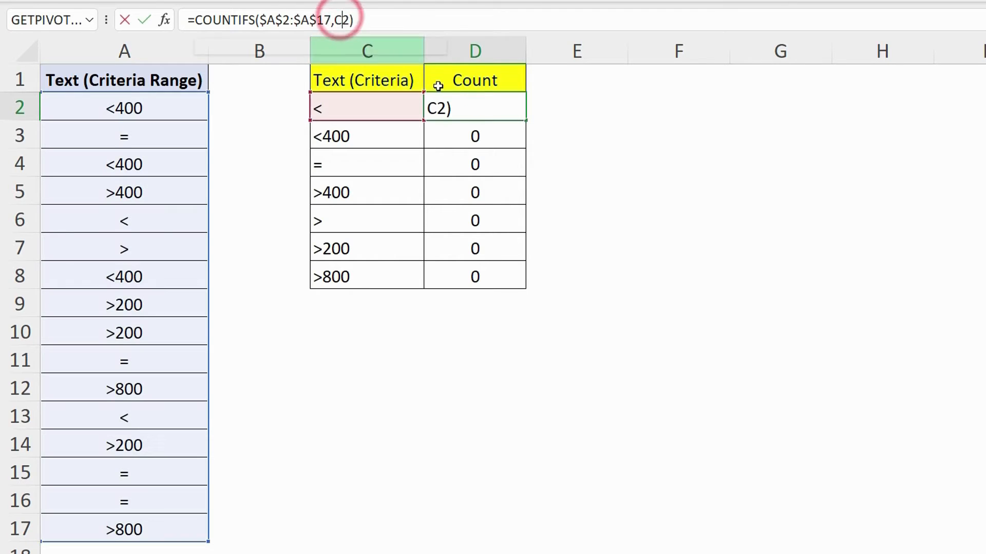
key("Left")
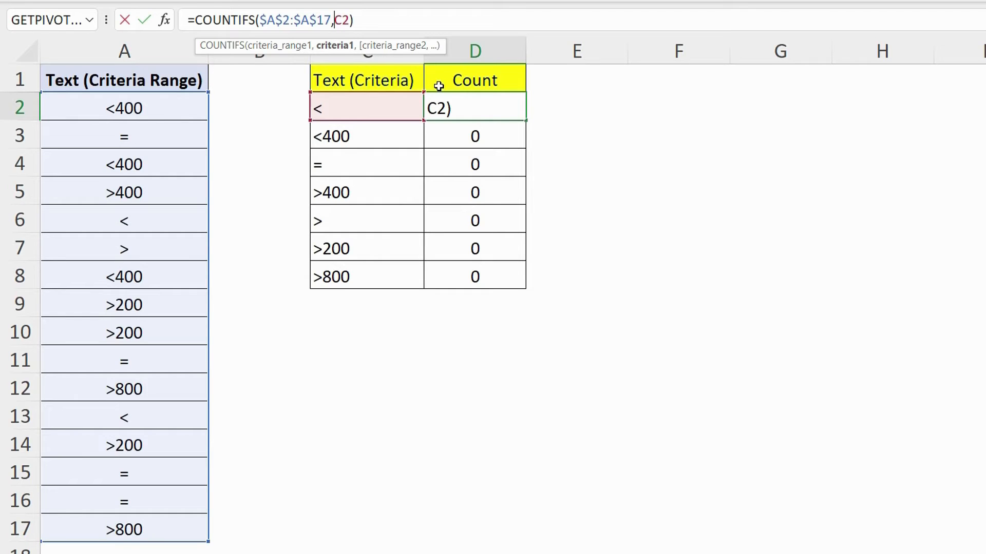
type("\"=")
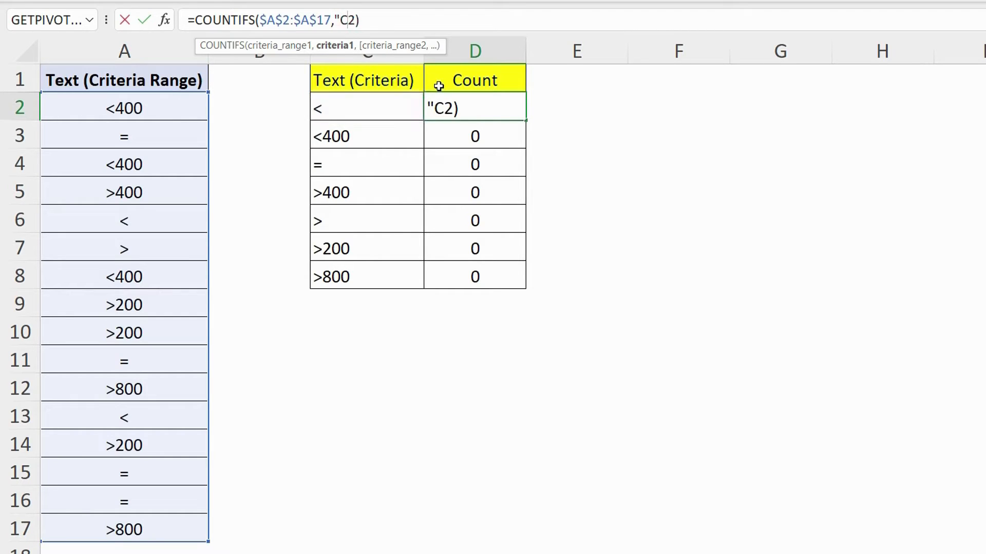
type("\"")
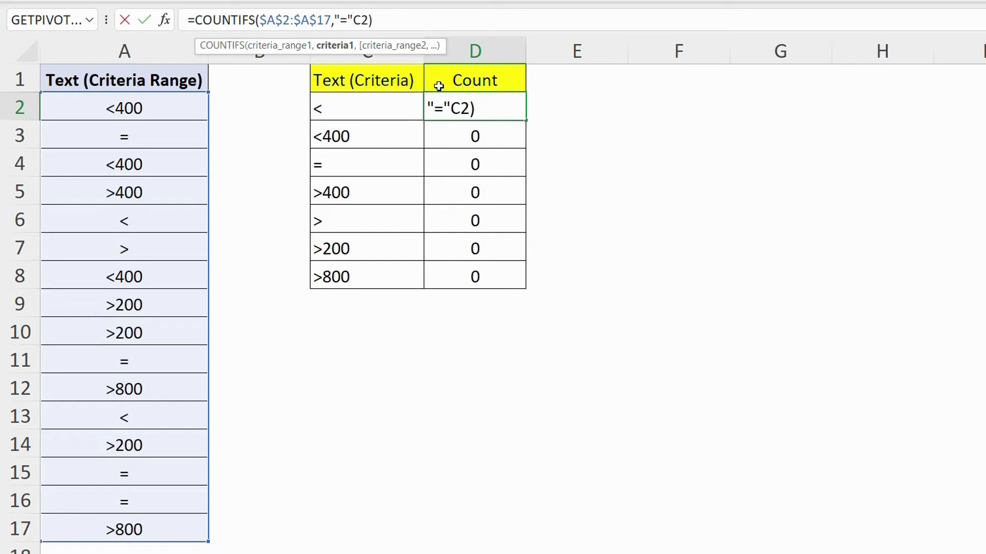
type("&")
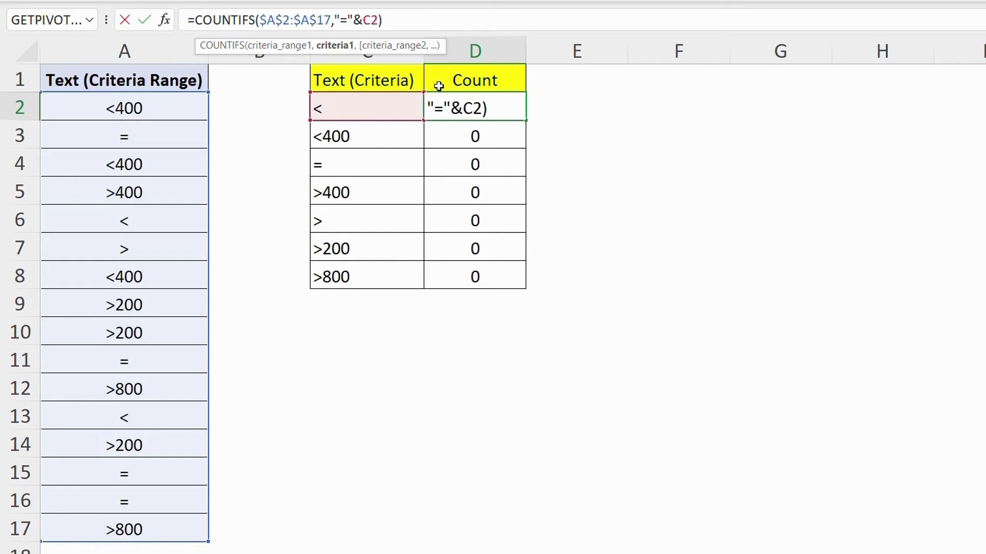
key("Return")
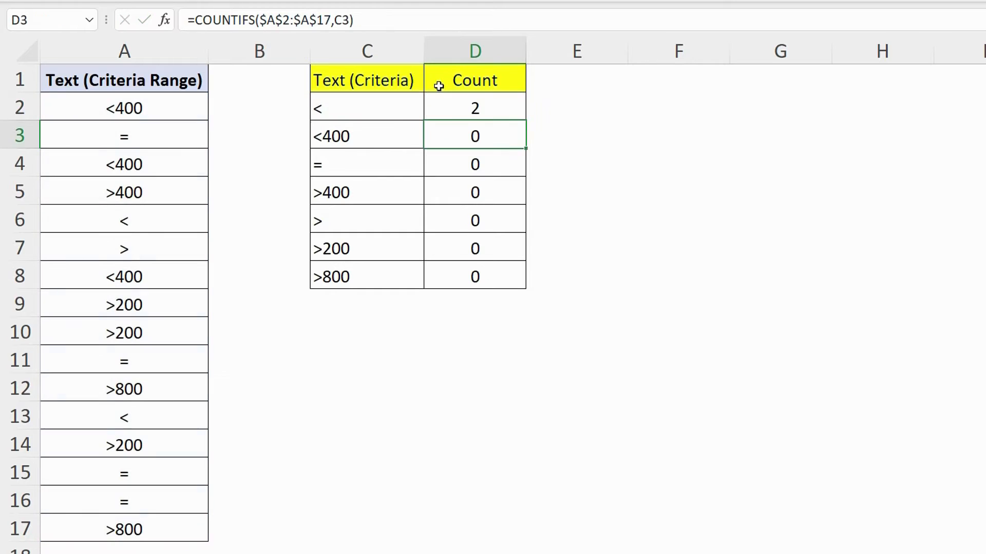
Step: Copy the revised D2 formula with the "="& criterion down to D8, replacing the earlier formulas
left_click(475, 107)
double_click(522, 121)
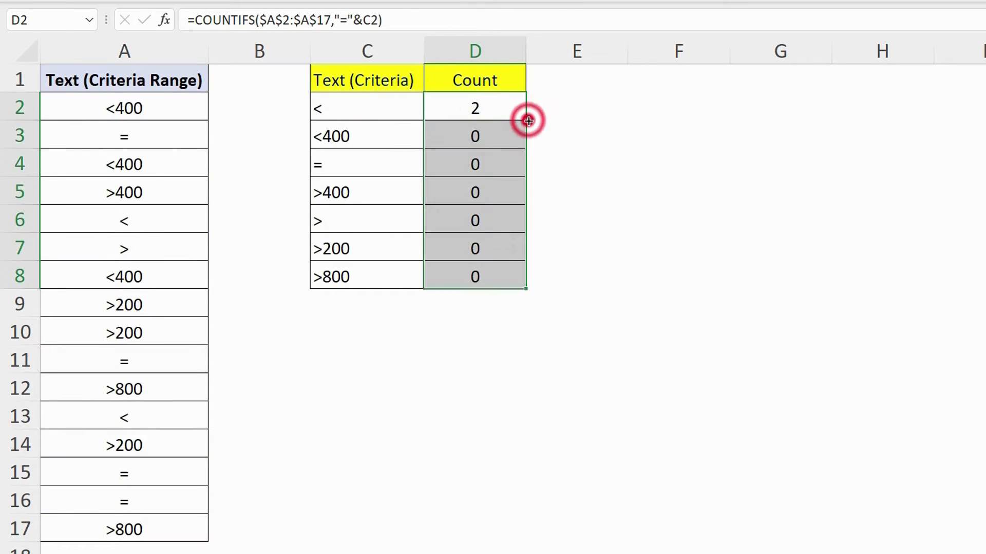
left_click(565, 172)
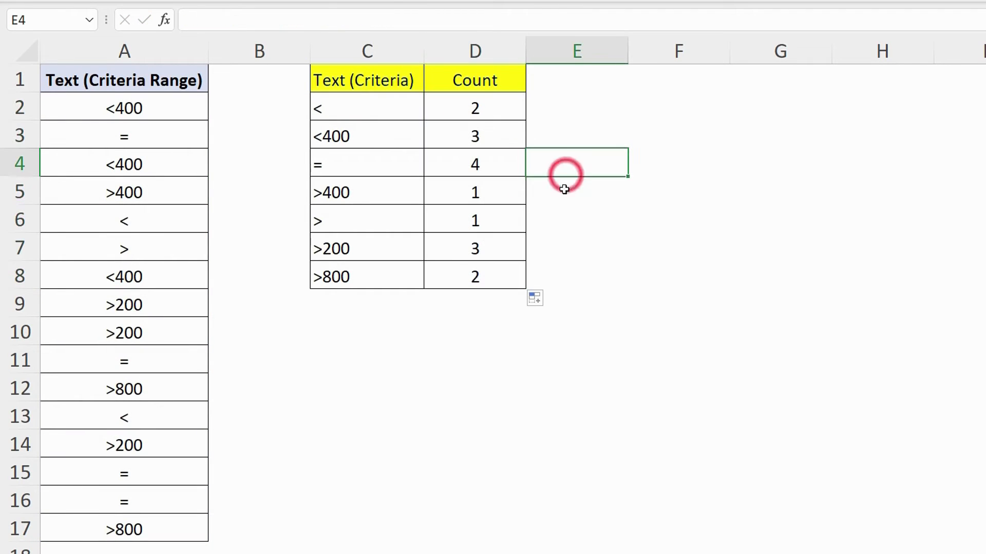
left_click(515, 268)
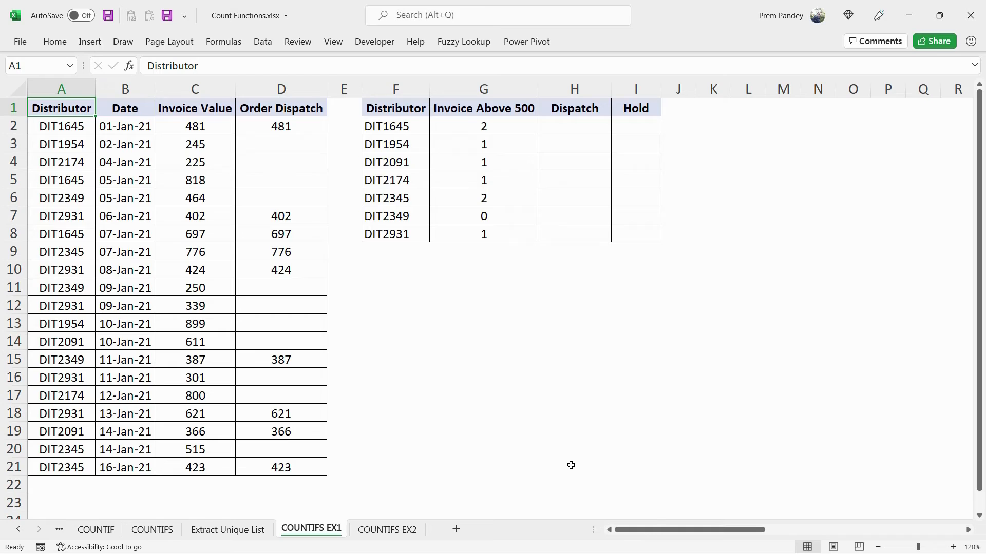
Step: Start a COUNTIFS formula in Dispatch cell H2 with the Order Dispatch range $D$2:$D$21 and the non-blank criterion "<>"
left_click(575, 126)
type("=countifs")
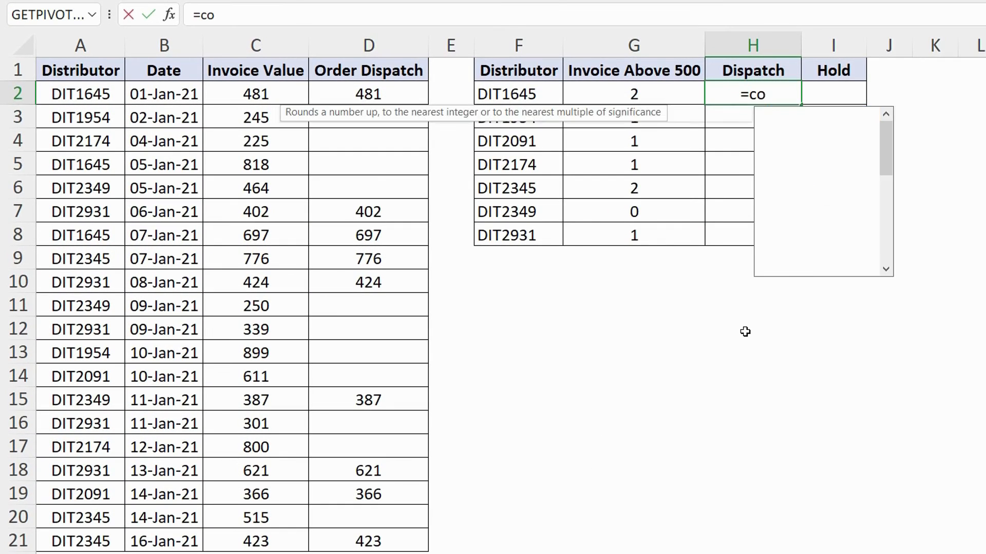
key("Tab")
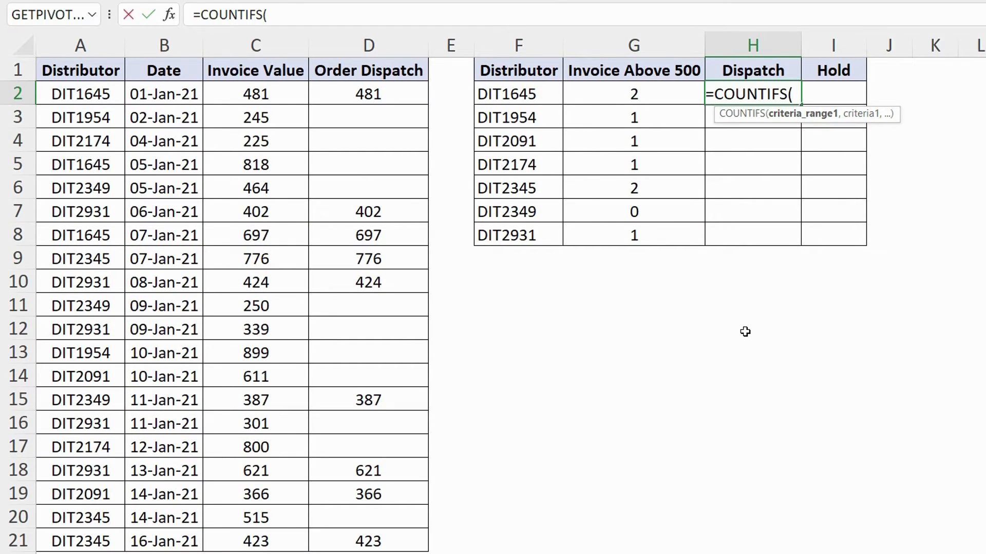
left_click_drag(402, 92, 401, 537)
key("F4")
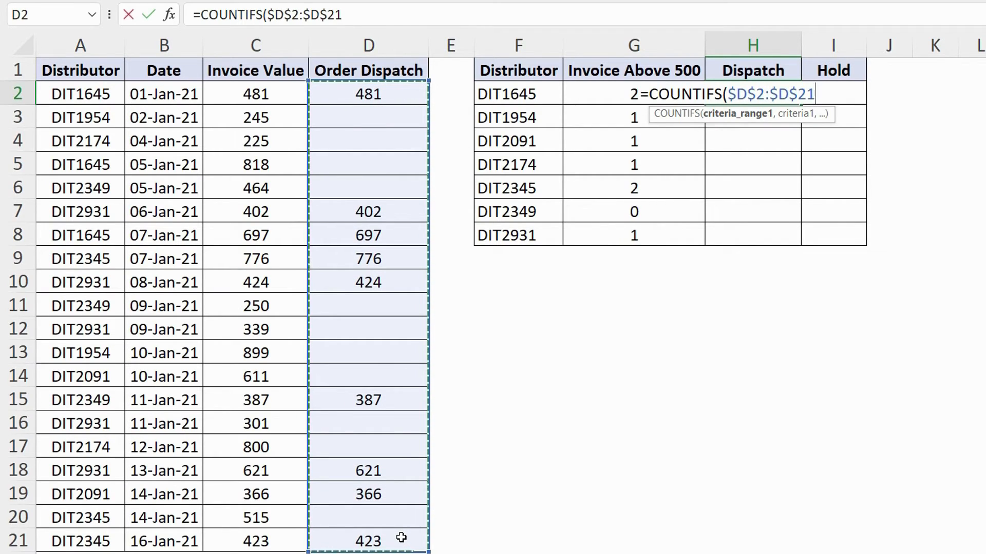
type(",")
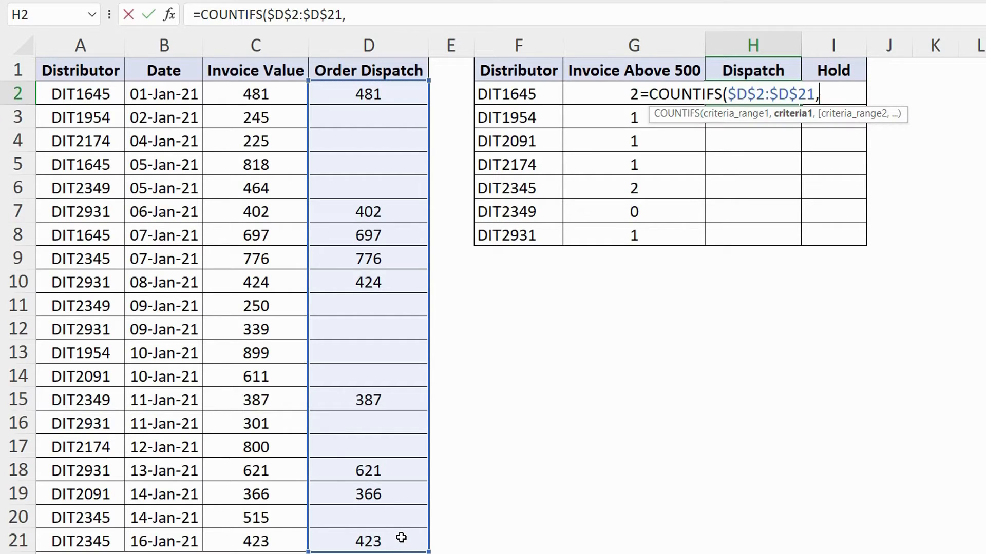
type("\"<>\",")
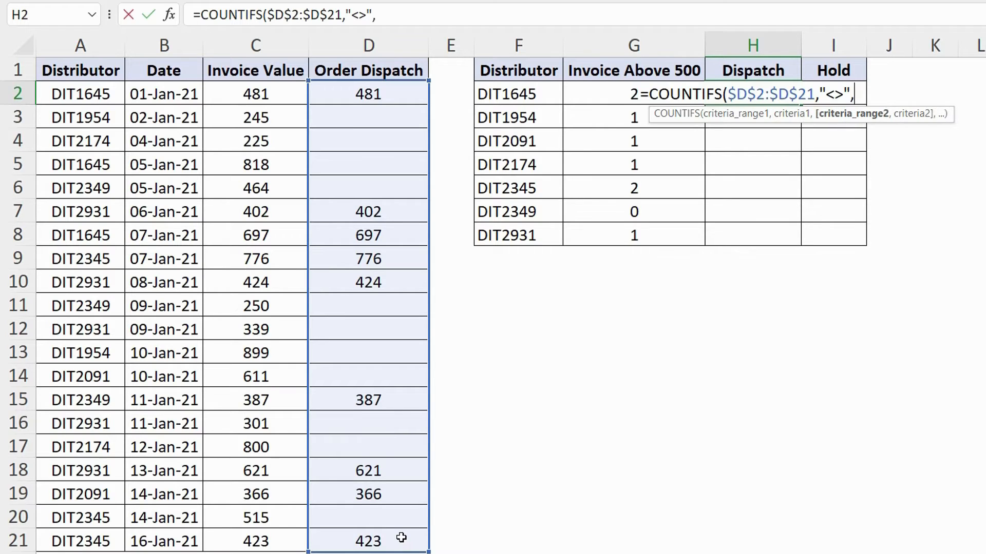
Step: Complete the H2 formula with the second range $A$2:$A$21 and criterion F2, and commit it
left_click_drag(97, 94, 103, 541)
key("F4")
type(",")
left_click(510, 94)
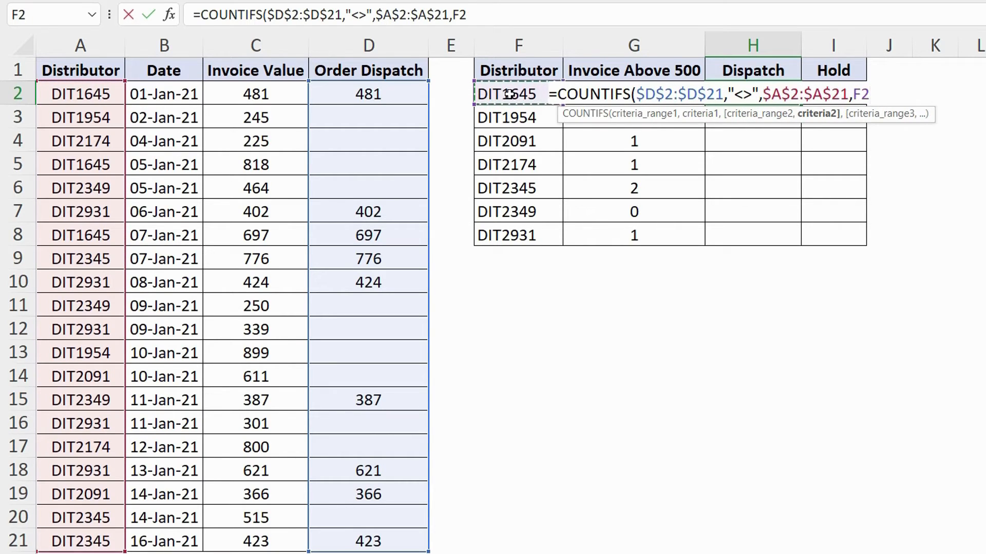
type(")")
key("Return")
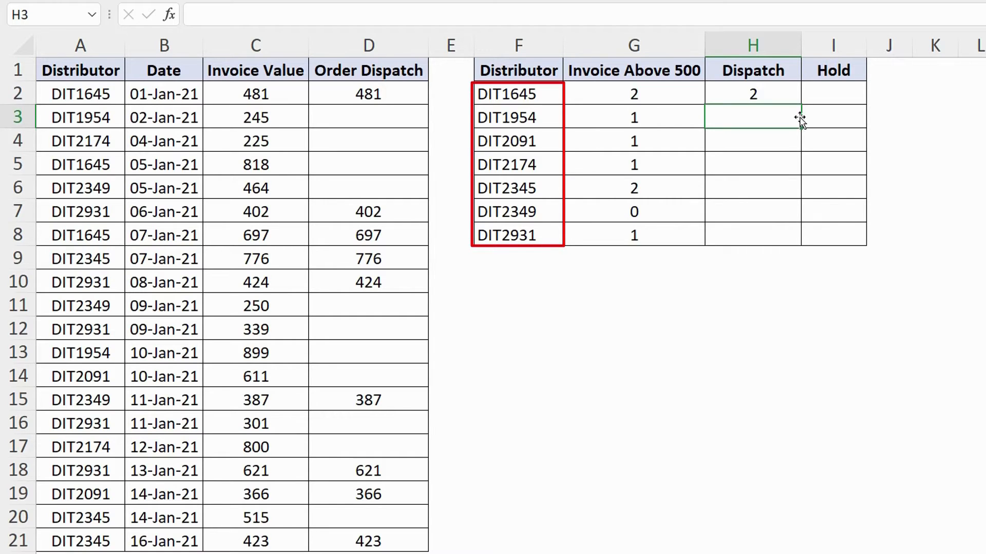
Step: Copy the text of the H2 COUNTIFS formula into Hold cell I2, keeping its references unchanged
left_click(794, 95)
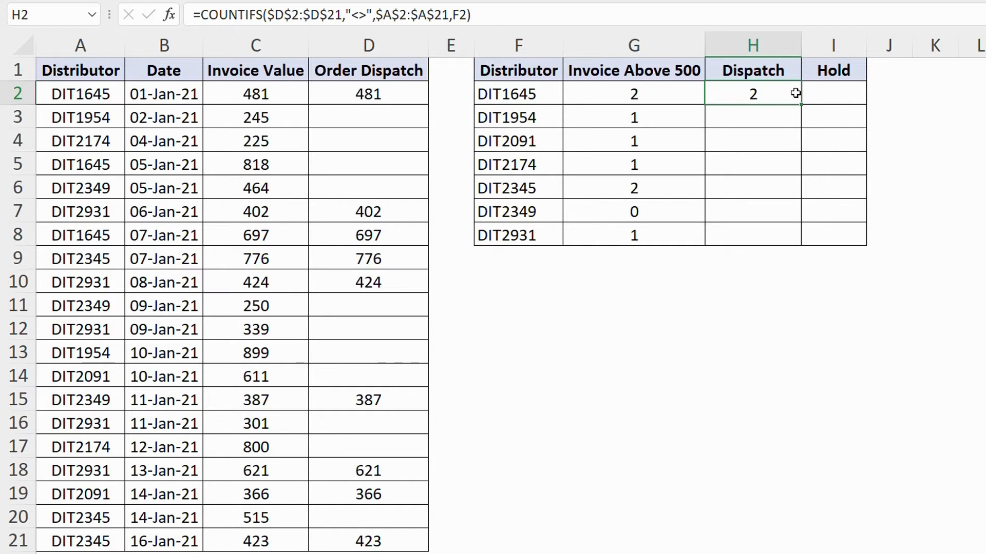
double_click(795, 93)
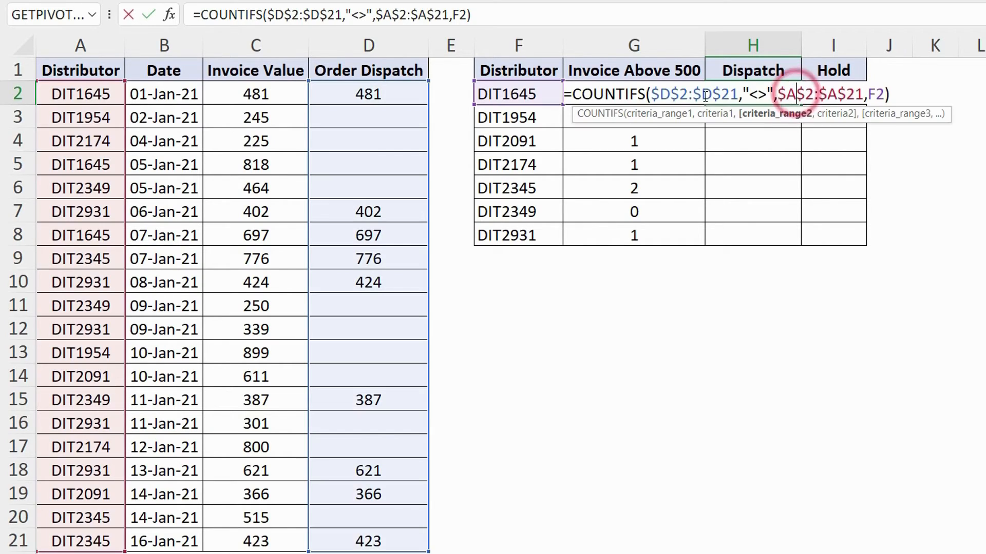
left_click_drag(565, 94, 921, 97)
right_click(922, 97)
left_click(877, 139)
key("Escape")
left_click(835, 86)
key("F2")
key("ctrl+v")
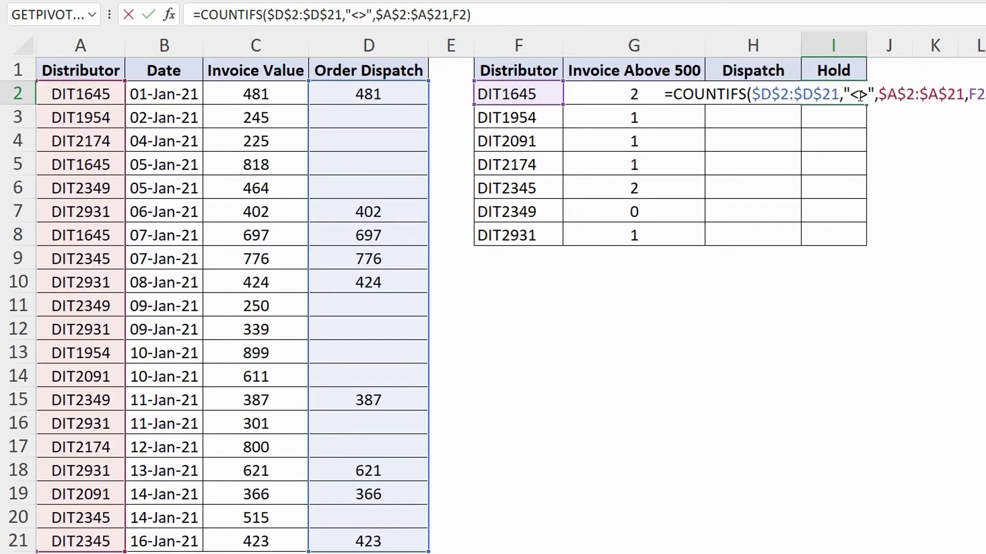
Step: Set the Order Dispatch criterion in the I2 formula to empty quotes "" to count blank cells, and commit it
left_click(412, 15)
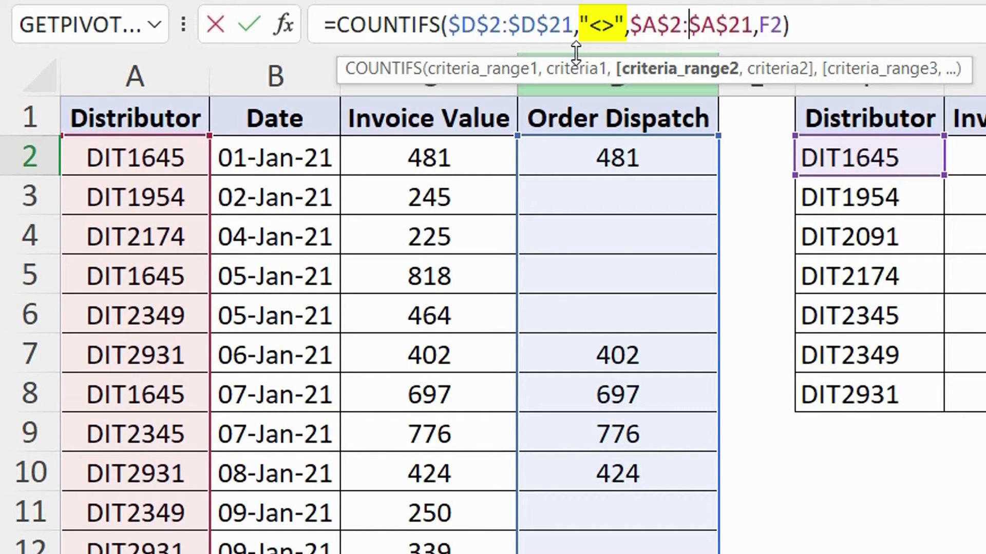
left_click(614, 29)
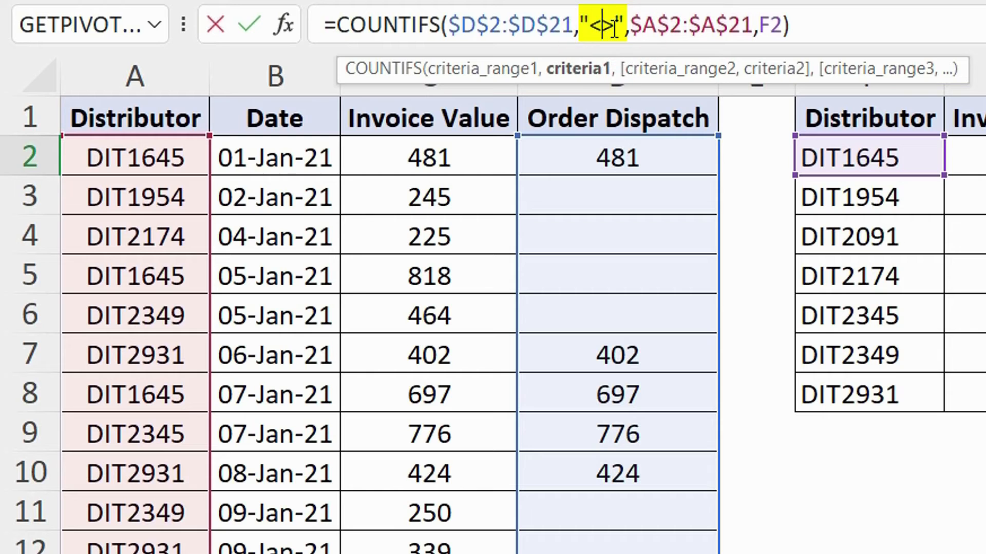
key("BackSpace")
key("BackSpace")
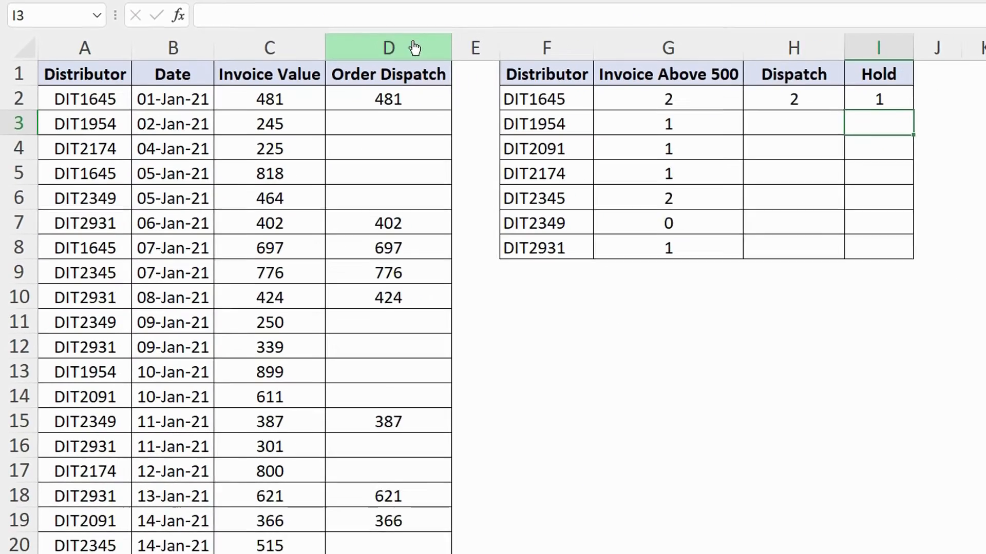
Step: Fill the Dispatch and Hold formulas in H2:I2 down to row 8
left_click_drag(765, 97, 821, 96)
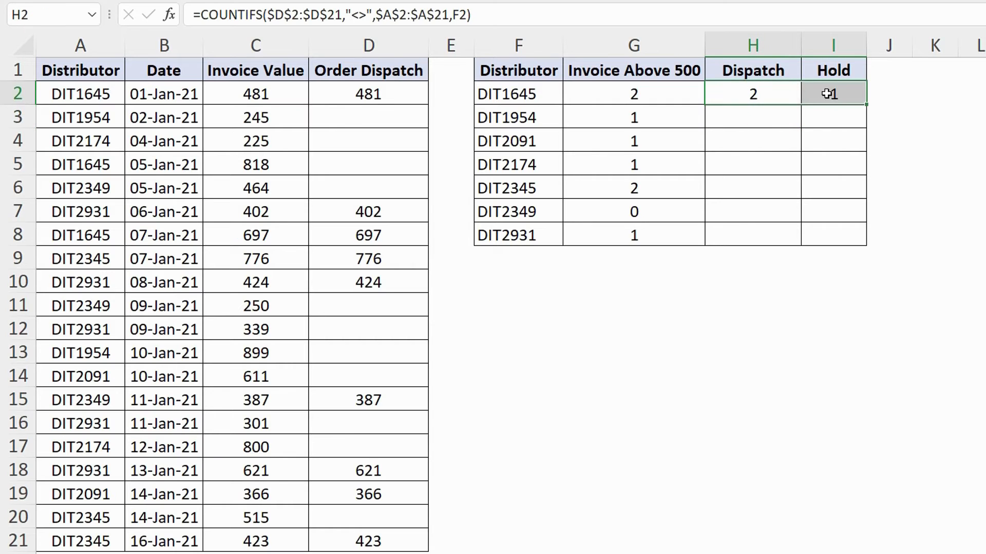
double_click(866, 104)
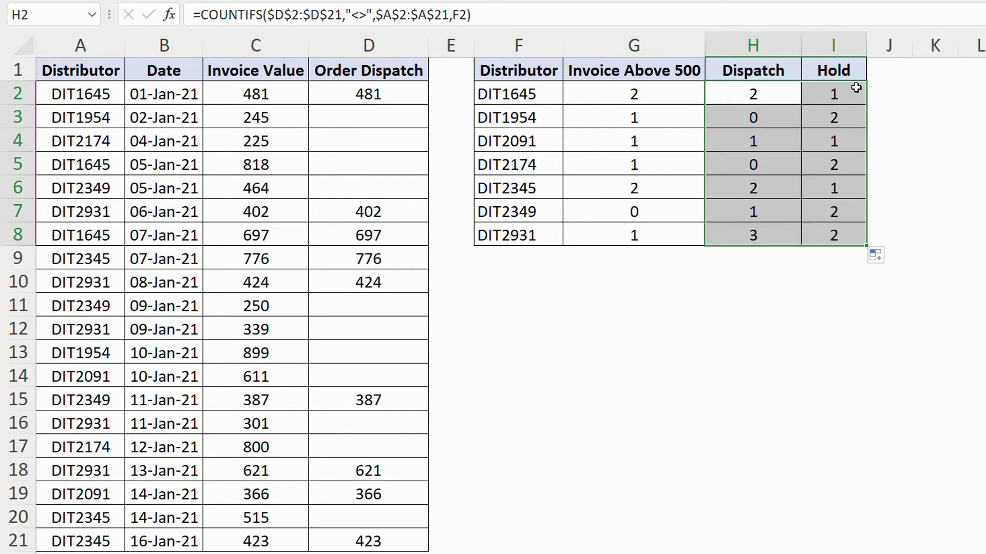
left_click(863, 94)
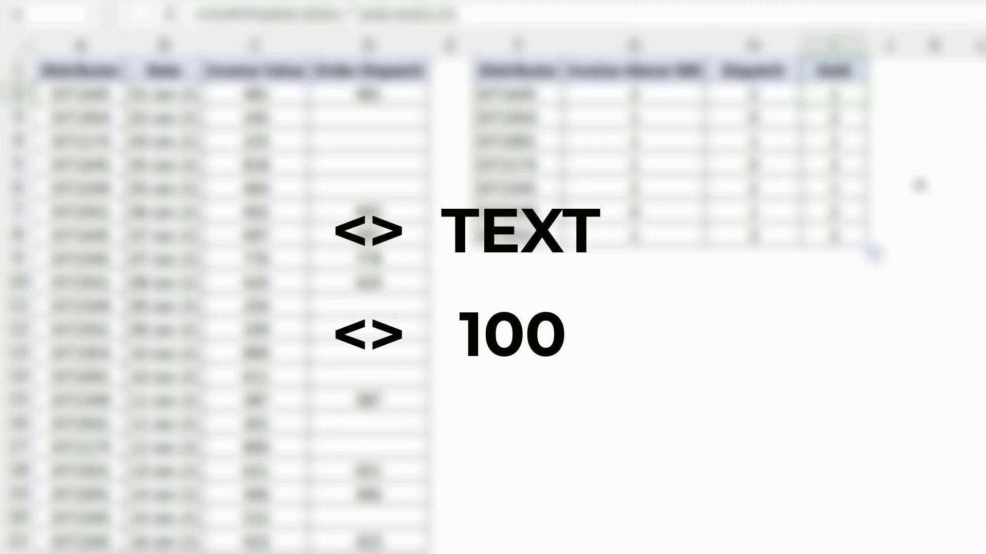
Step: Enter =COUNTIFS($A$2:$A$21,"<>"&F2) in J2 to count the records of all distributors except the one in F2
left_click(898, 89)
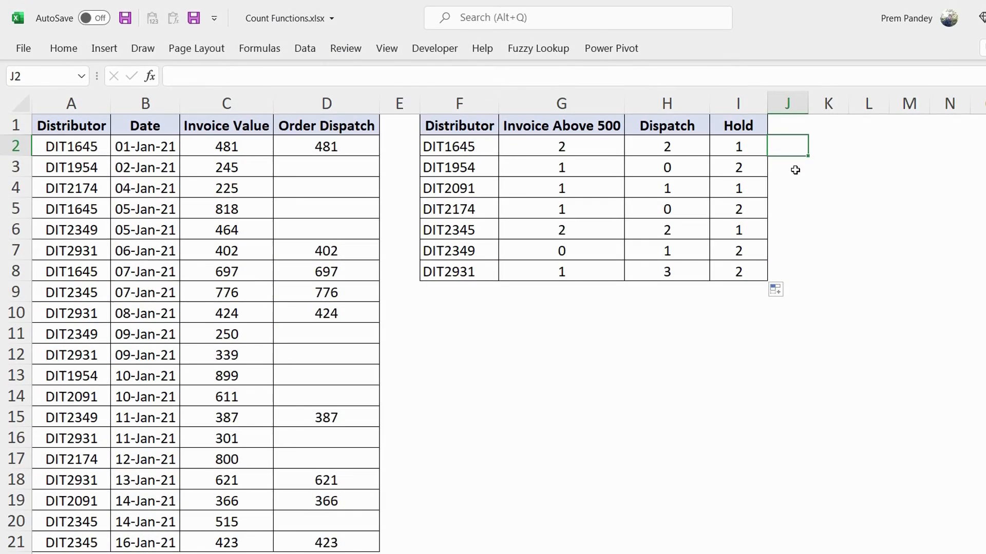
type("=counti")
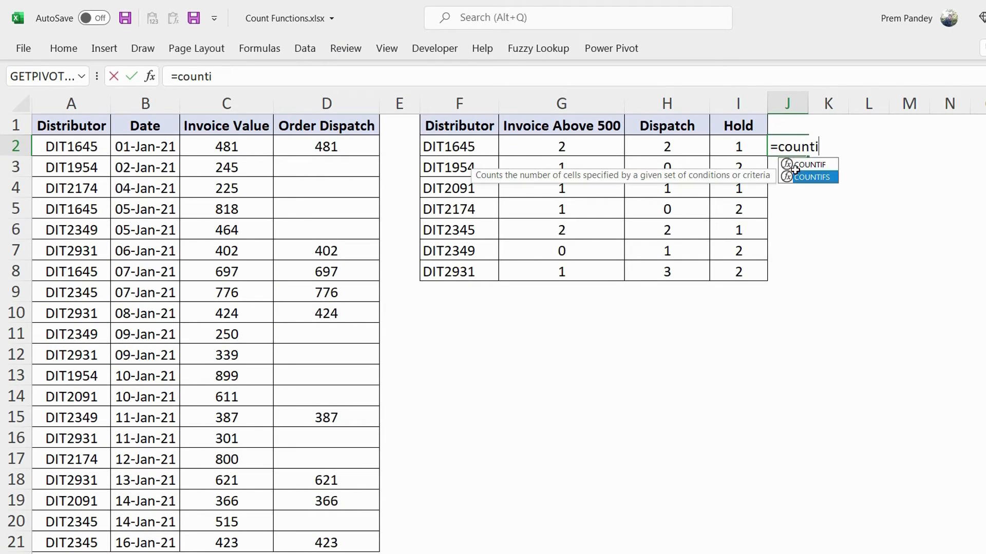
double_click(795, 170)
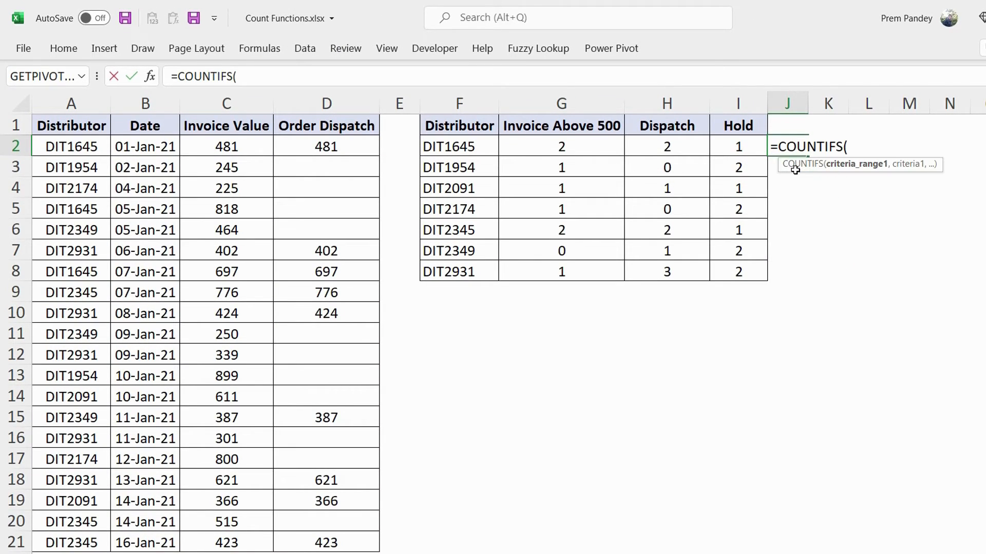
mouse_move(97, 149)
left_mouse_down()
mouse_move(85, 542)
mouse_move(96, 542)
left_mouse_up()
key("F4")
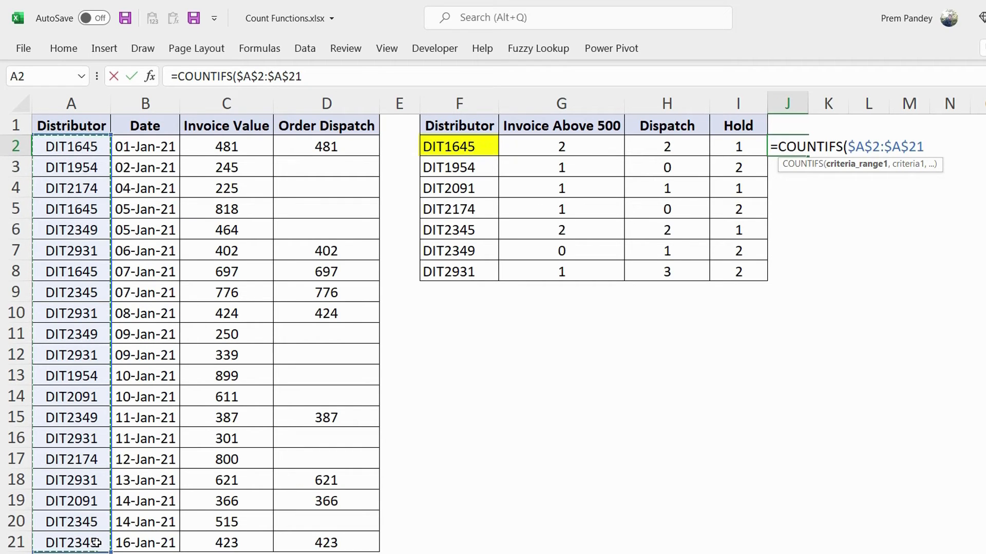
type(",")
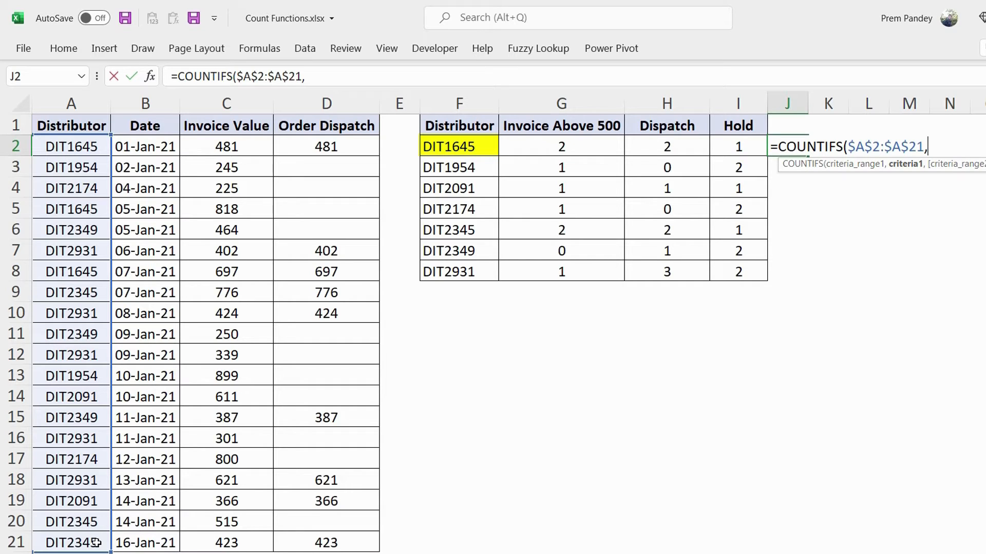
type("\"<")
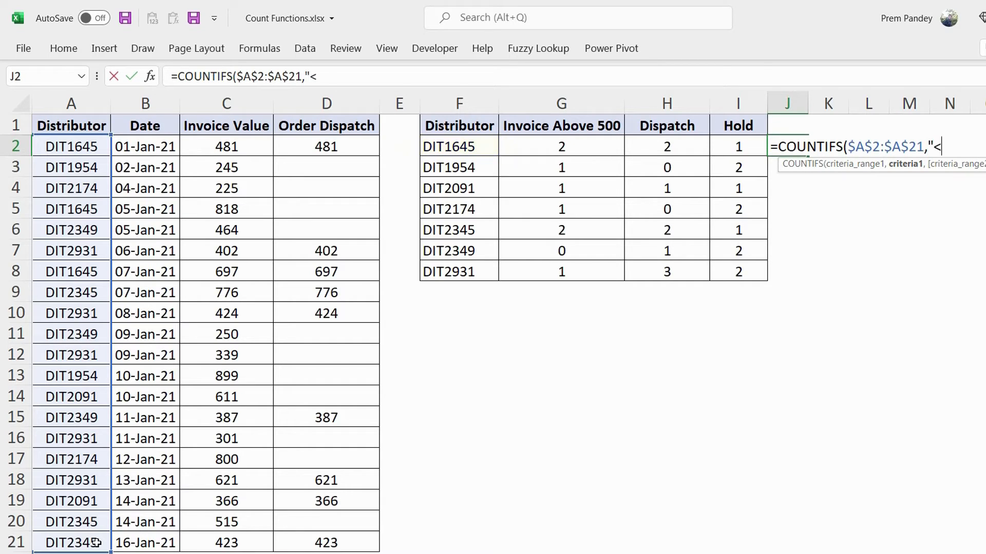
type(">\"&")
left_click(465, 150)
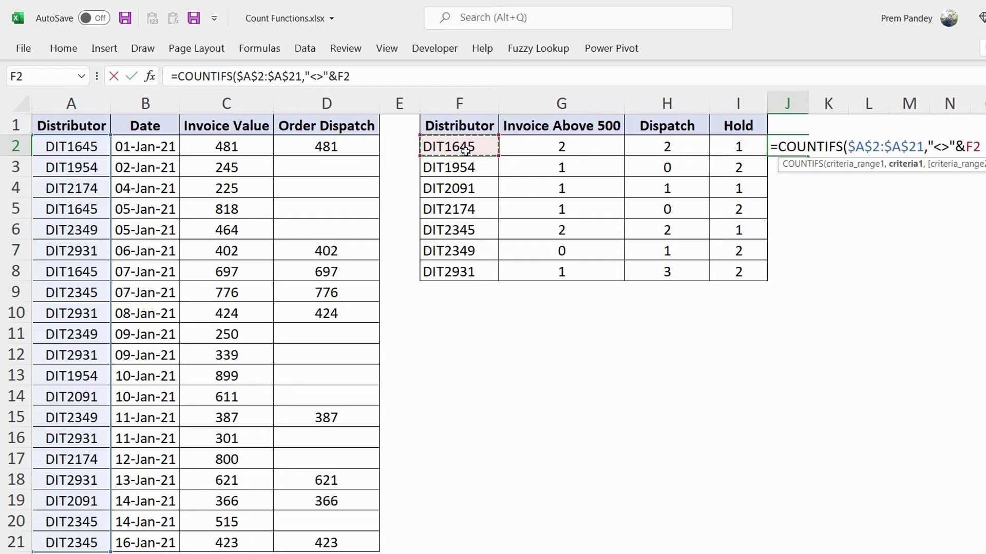
type(")")
key("Return")
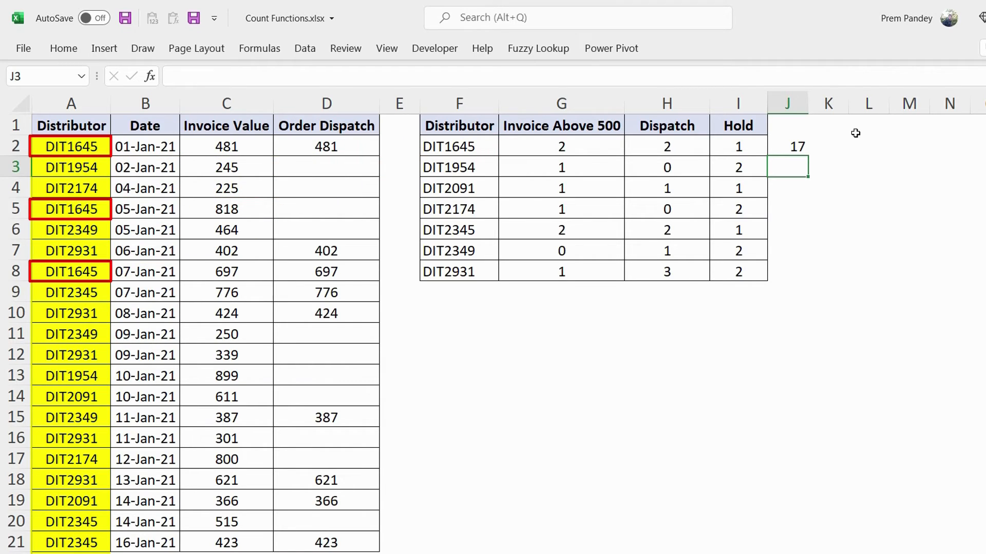
left_click(785, 147)
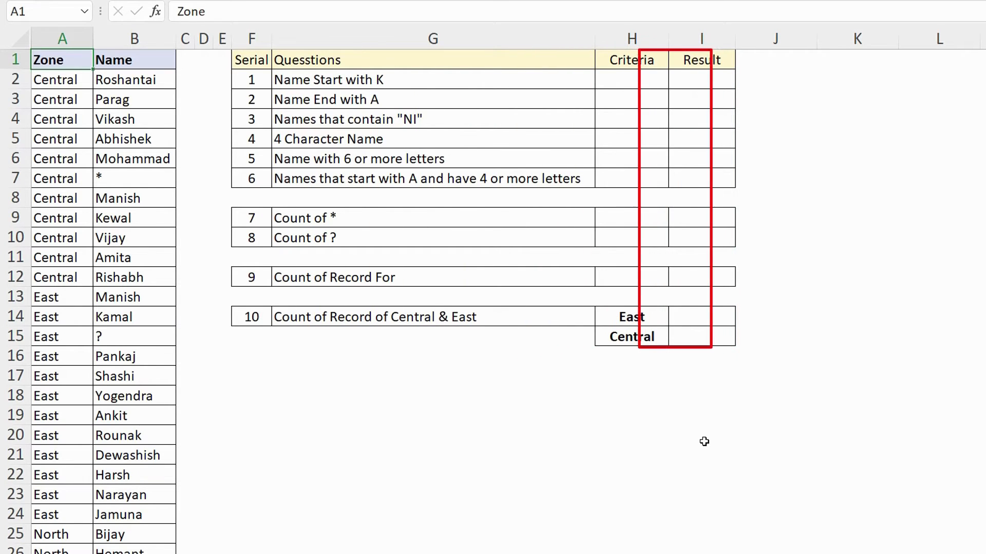
Step: Enter =COUNTIFS($B$2:$B$54,H2) in Result cell I2 and fill it down to I7
left_click(719, 79)
type("=countifs")
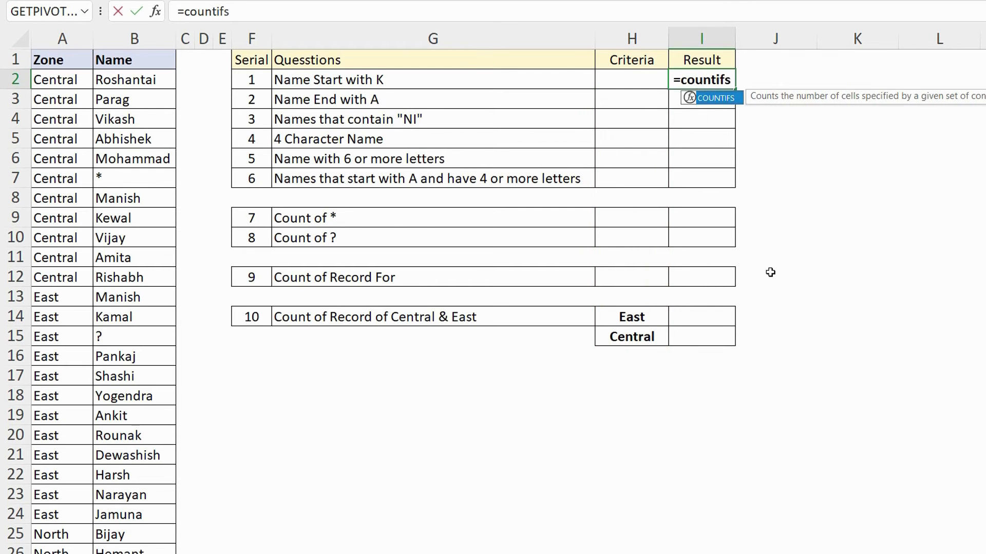
key("Tab")
left_click(112, 81)
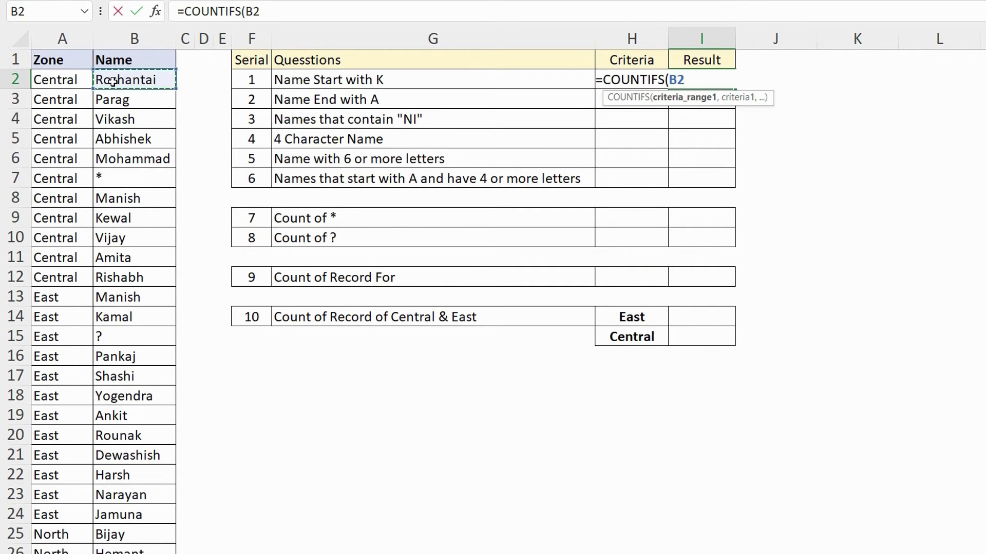
key("ctrl+shift+Down")
key("F4")
type(",")
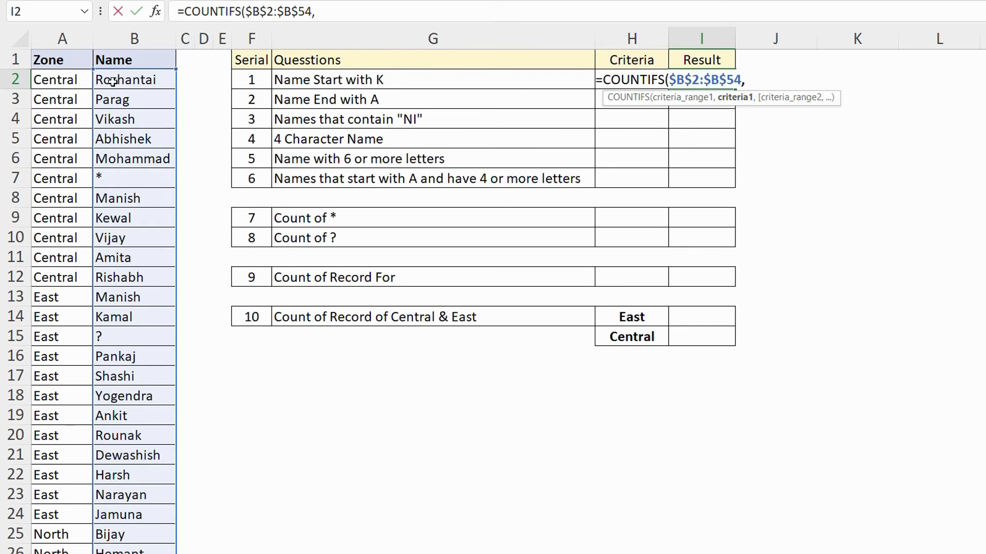
type("H2)")
key("Return")
left_click(694, 76)
left_click_drag(735, 89, 738, 186)
Step: Enter the wildcard criteria K* in H2 for names starting with K and *A in H3 for names ending with A
left_click(643, 85)
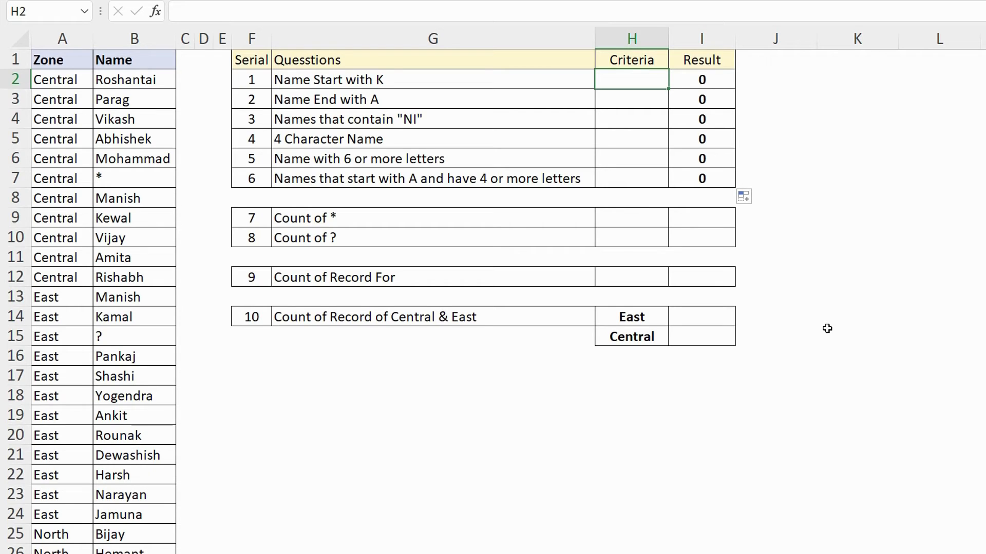
type("K*")
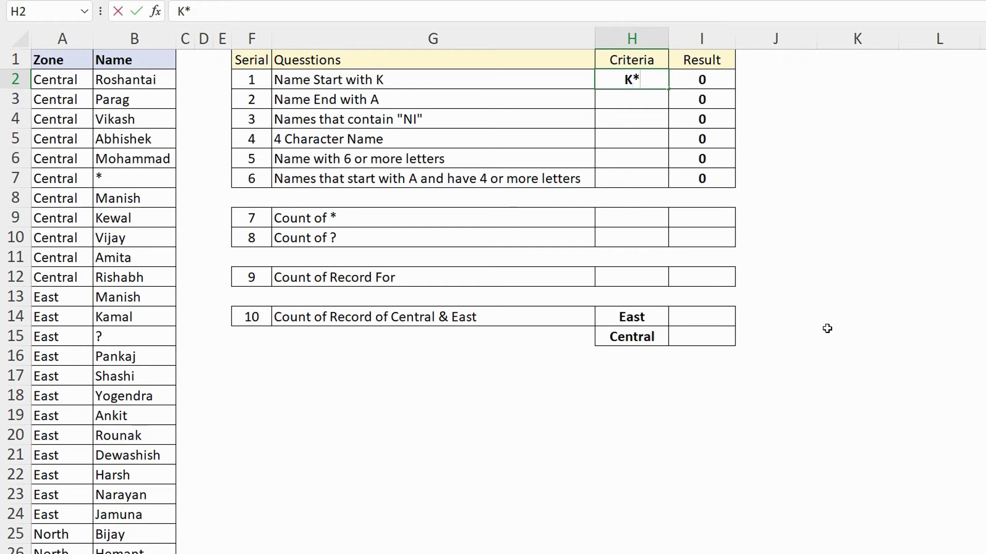
key("Return")
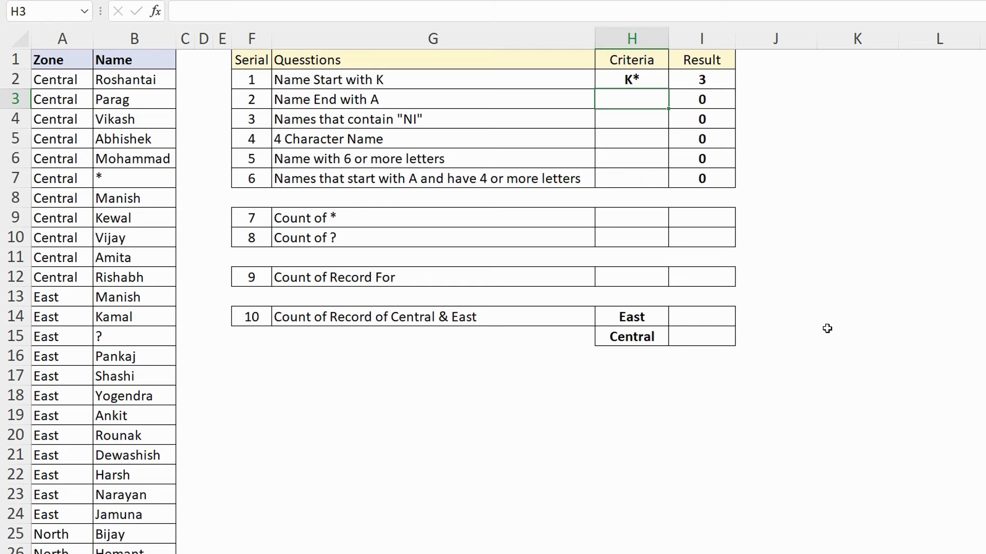
type("*A")
key("Return")
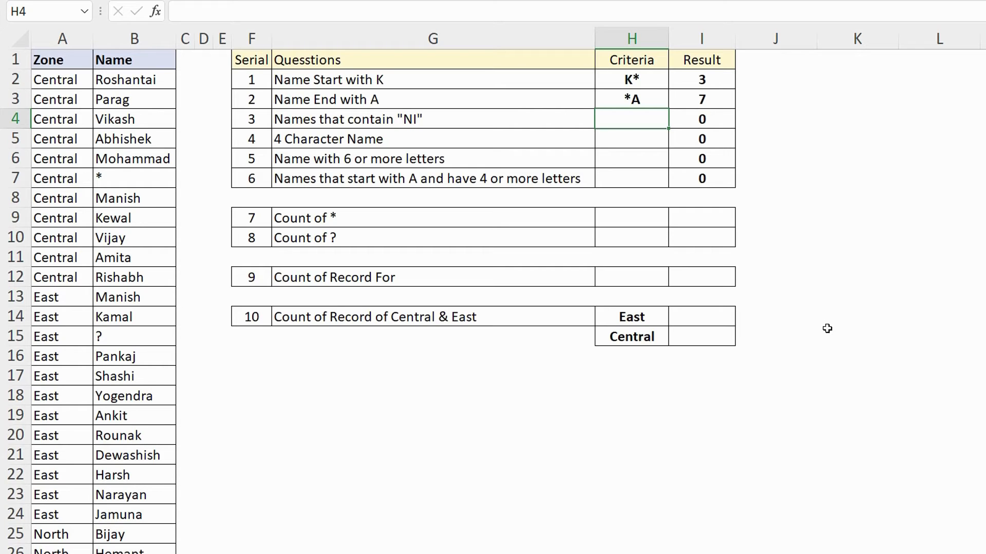
Step: Enter the criteria *NI* in H4 for names containing NI and ???? in H5 for four-character names
type("*NI*")
key("Return")
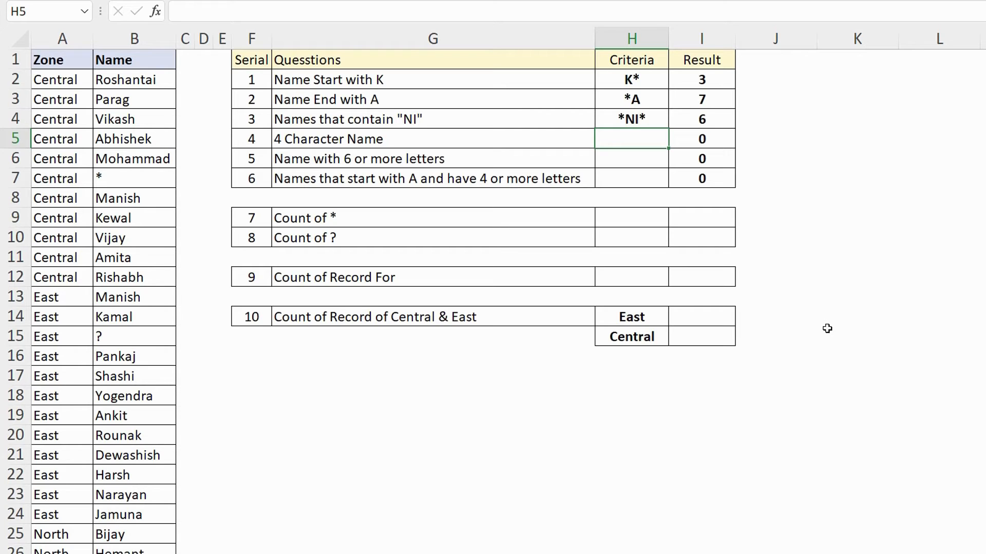
type("????")
key("Tab")
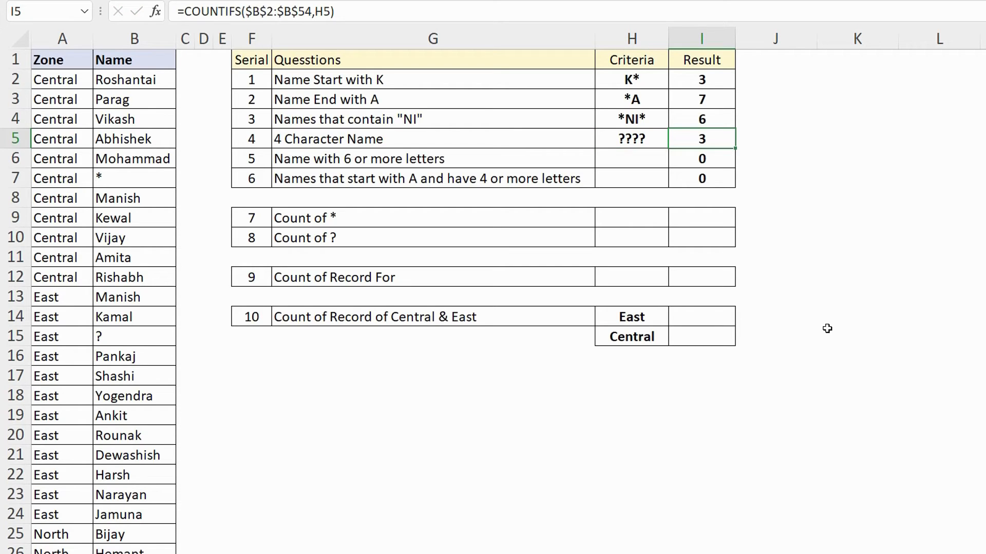
Step: Enter the criteria ??????* in H6 for names with six or more letters and A????* in H7 for names starting with A
key("Left")
key("Down")
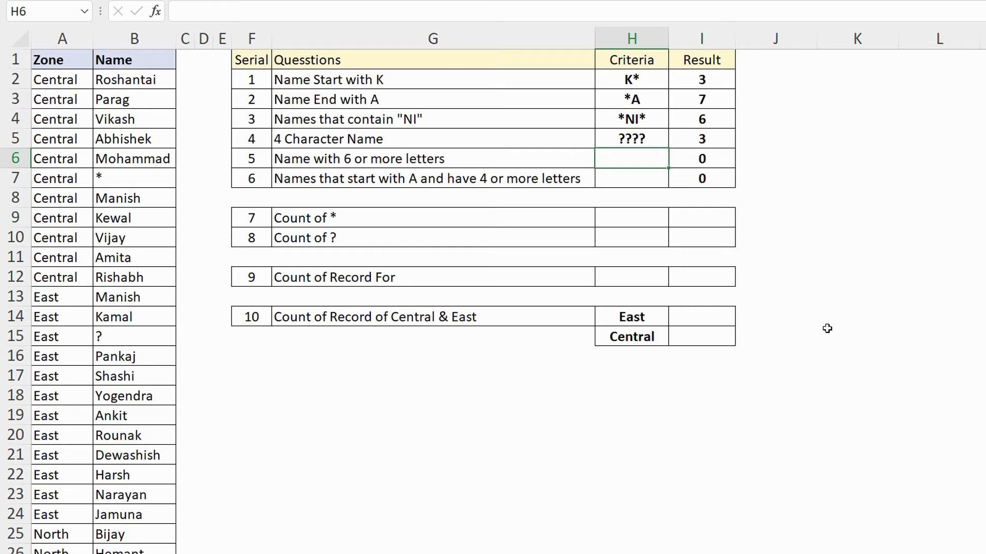
type("??????*")
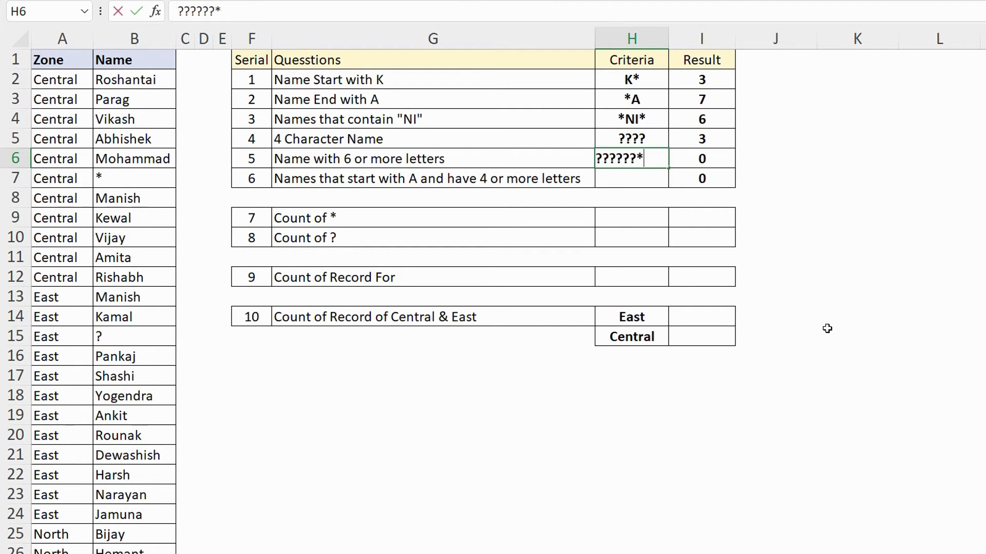
key("Return")
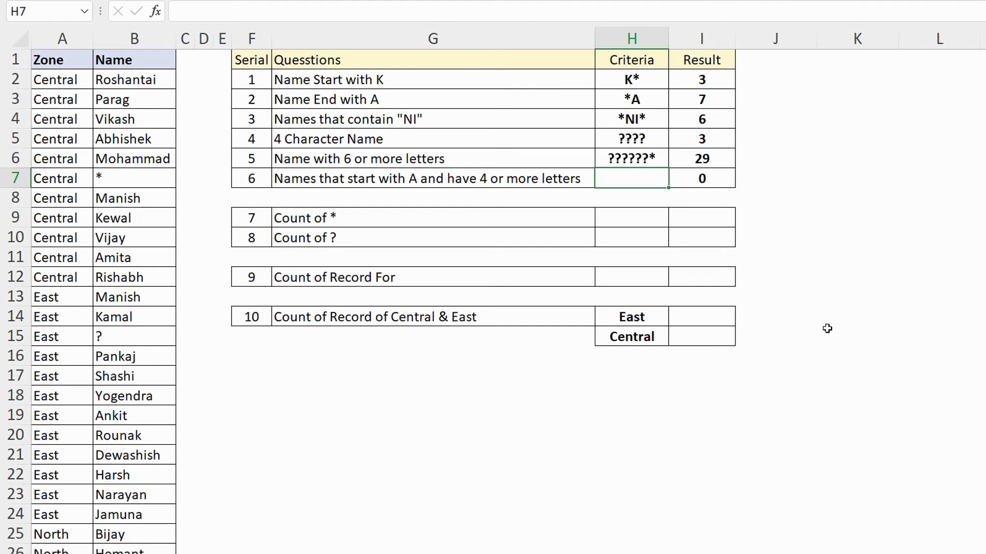
type("A????*")
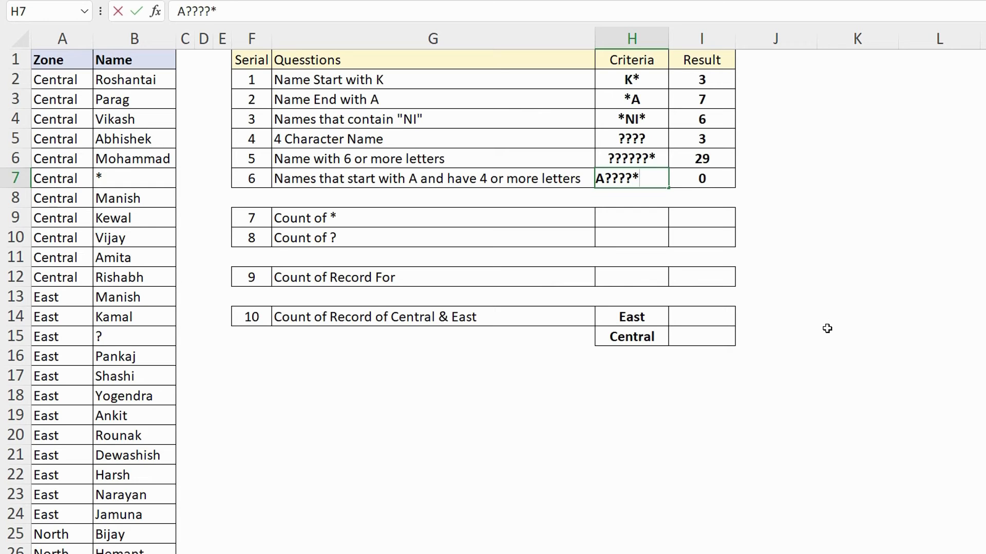
key("Return")
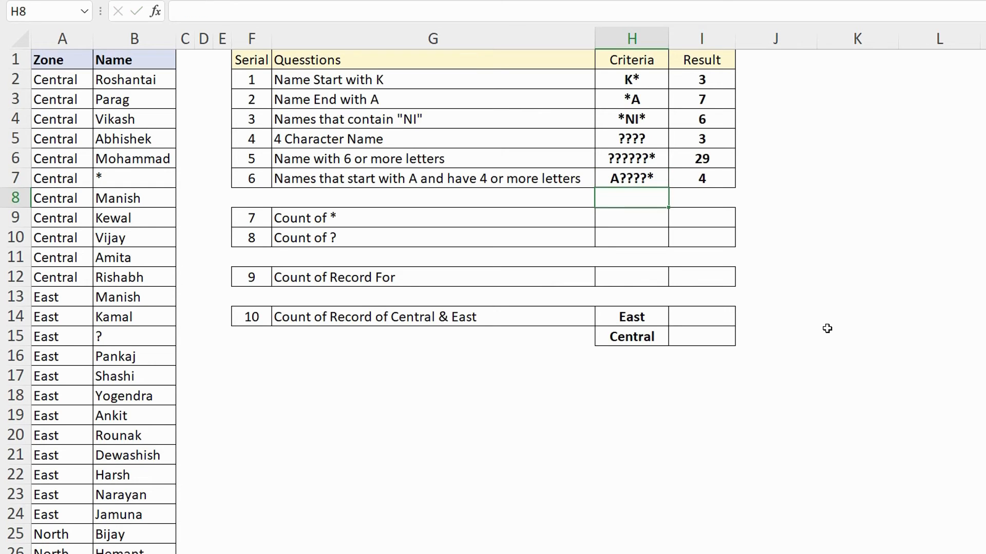
Step: Copy the COUNTIFS formula from I7 into I9:I10, the results for the counts of * and ?
left_click(724, 178)
key("ctrl+c")
left_click_drag(724, 217, 724, 237)
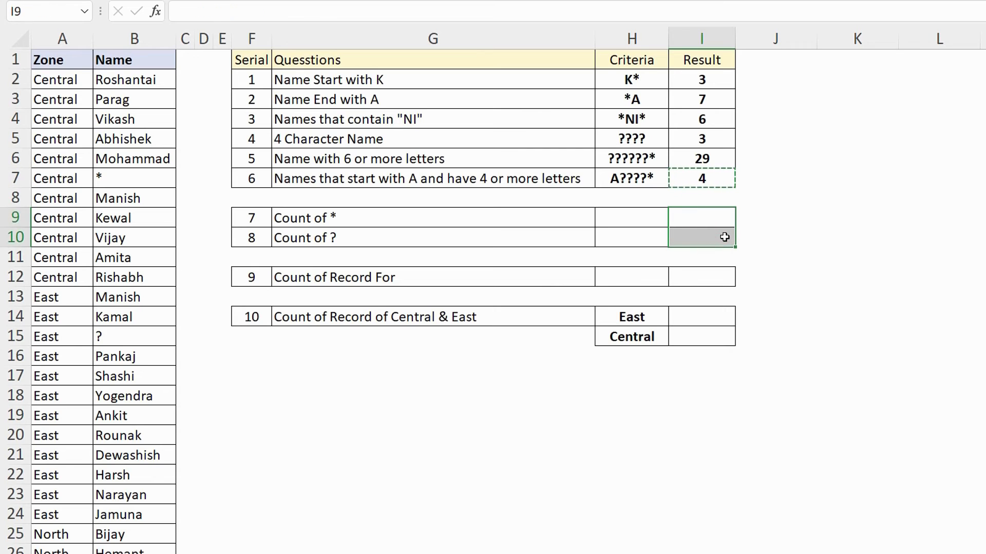
key("ctrl+v")
Step: Enter * as the criterion in H9 and ? as the criterion in H10
left_click(652, 226)
key("Escape")
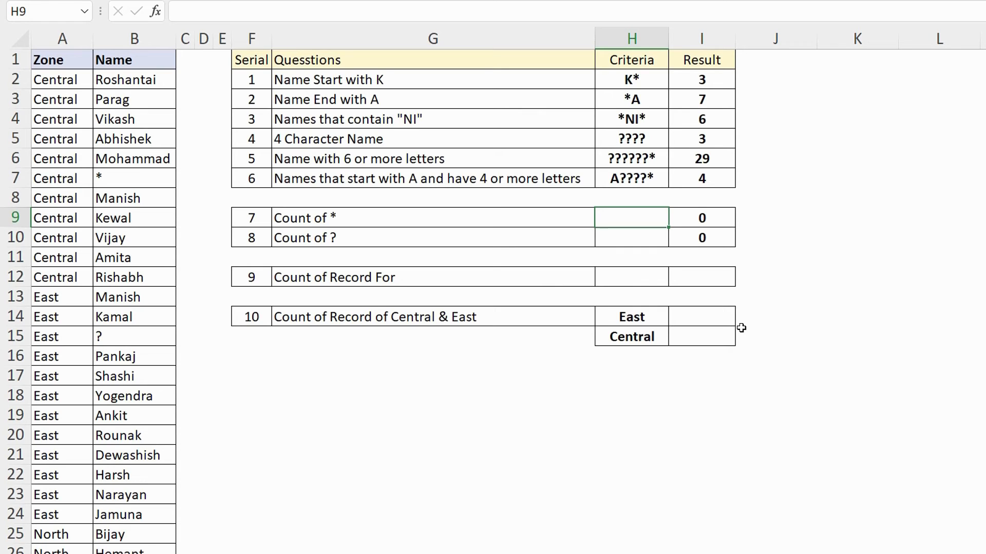
type("*")
key("Return")
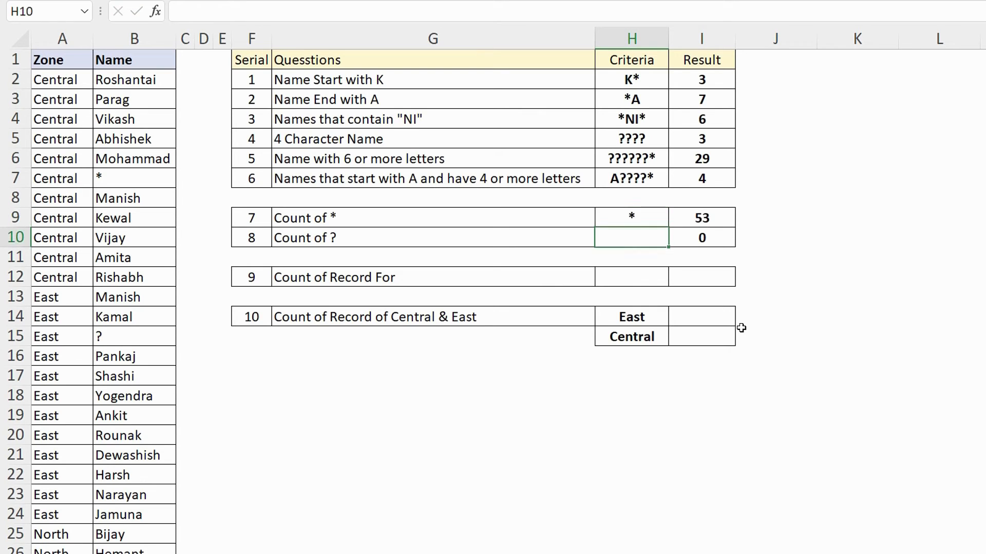
type("?")
key("Return")
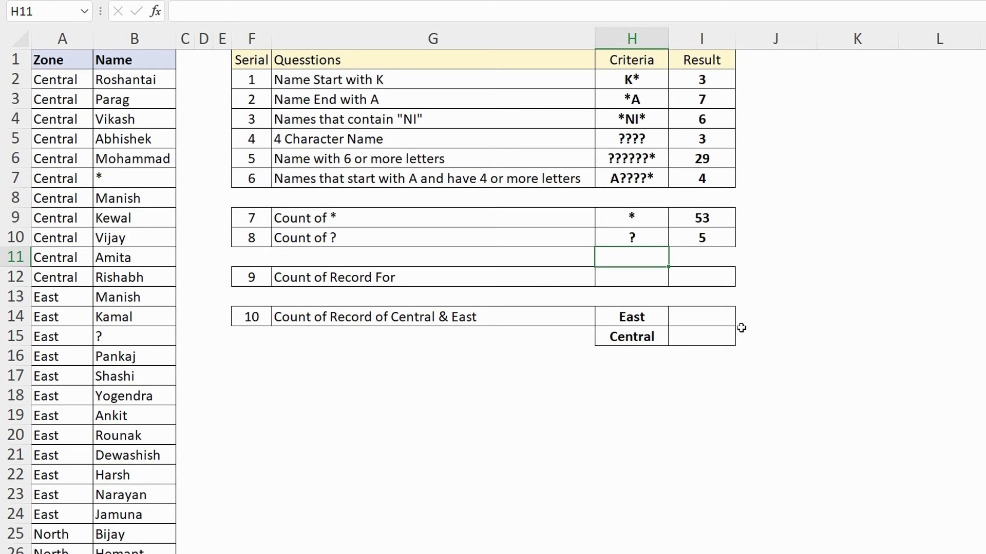
Step: Prefix both special-character criteria with a tilde so that H9 holds ~* and H10 holds ~?
left_click(649, 216)
key("F2")
key("Home")
type("~")
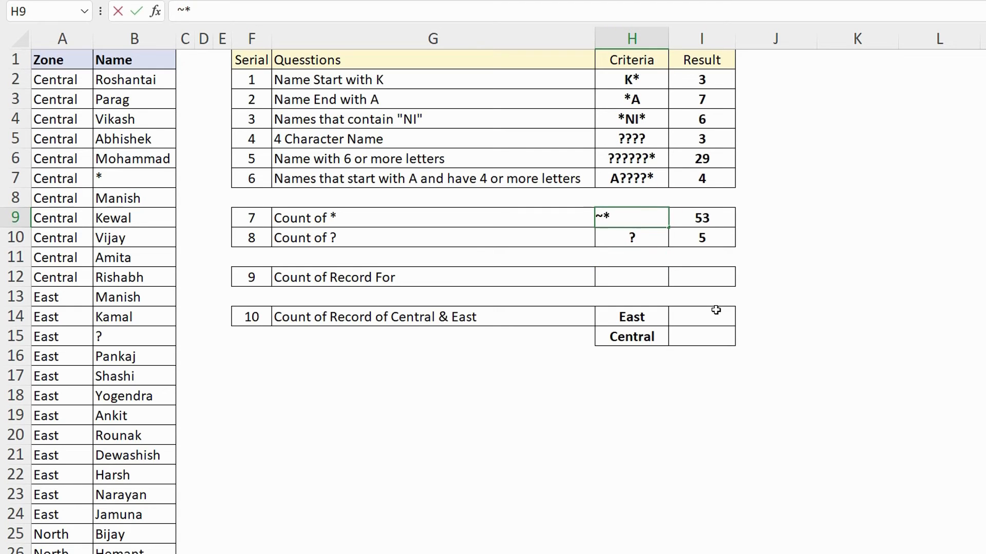
key("Return")
key("F2")
key("Home")
type("~")
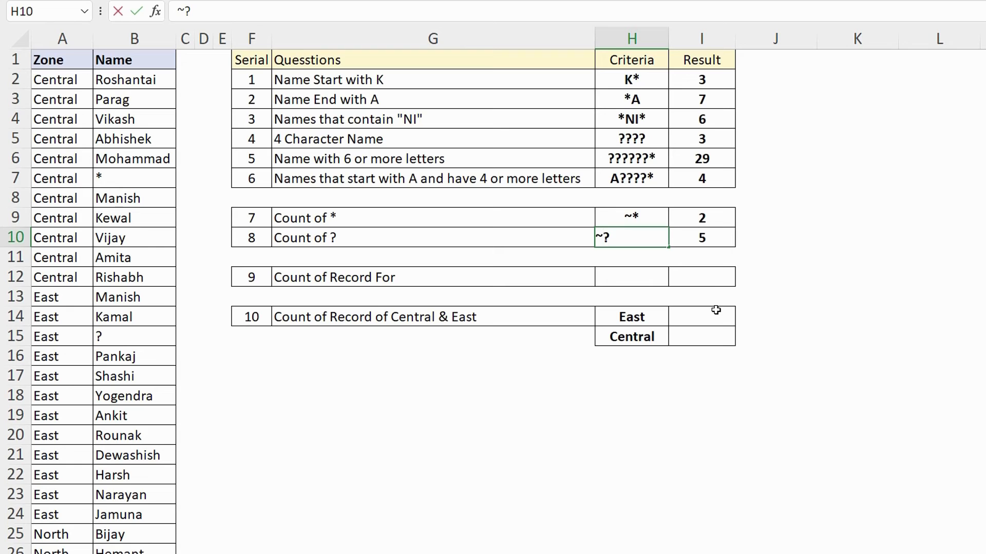
key("Return")
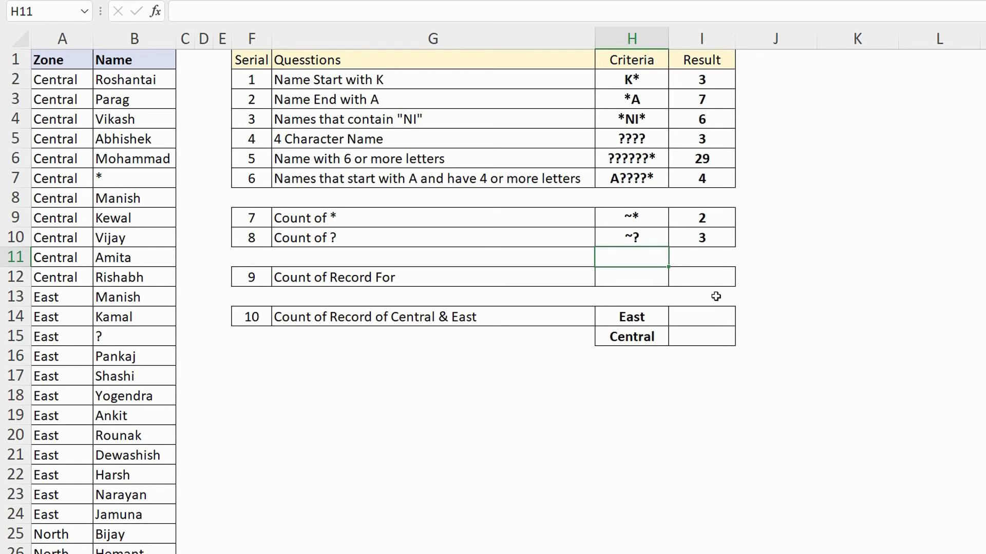
Step: Try the option All as the zone criterion in H12 and clear the cell
left_click(714, 277)
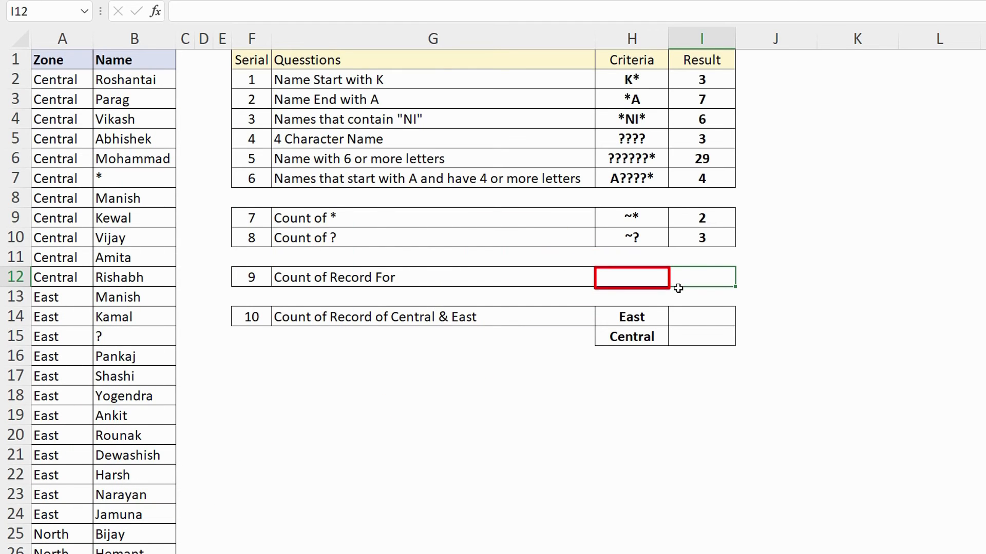
left_click(653, 277)
left_click(676, 280)
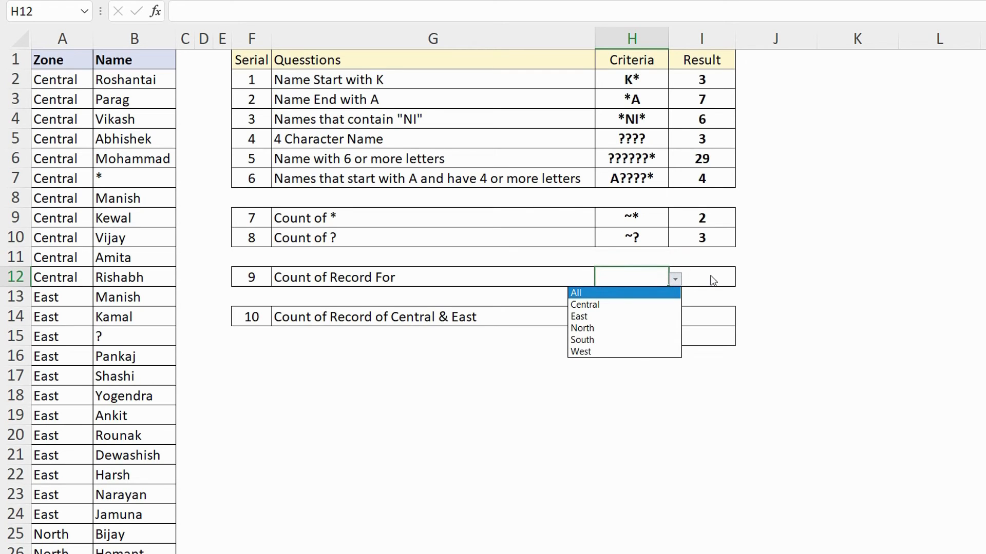
left_click(662, 292)
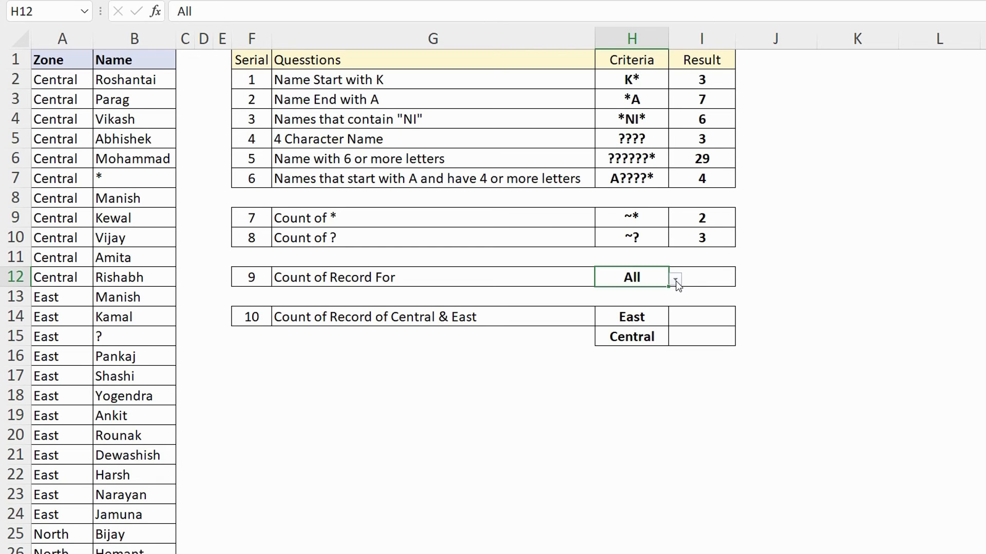
key("Delete")
Step: Write =IF(H12="All","*",H12) in I12 to turn the choice All into a wildcard
left_click(702, 275)
type("=if")
key("Tab")
key("Left")
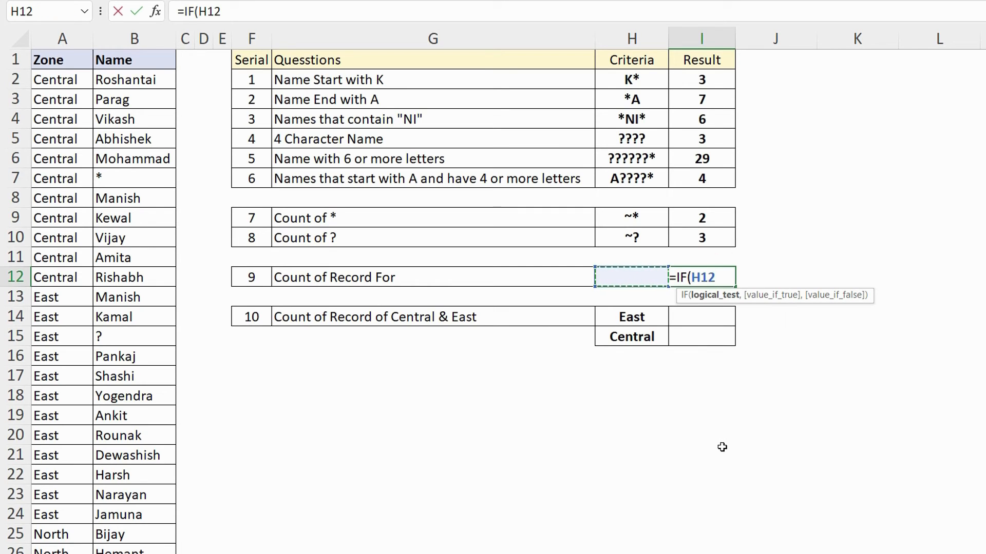
type("=\"All")
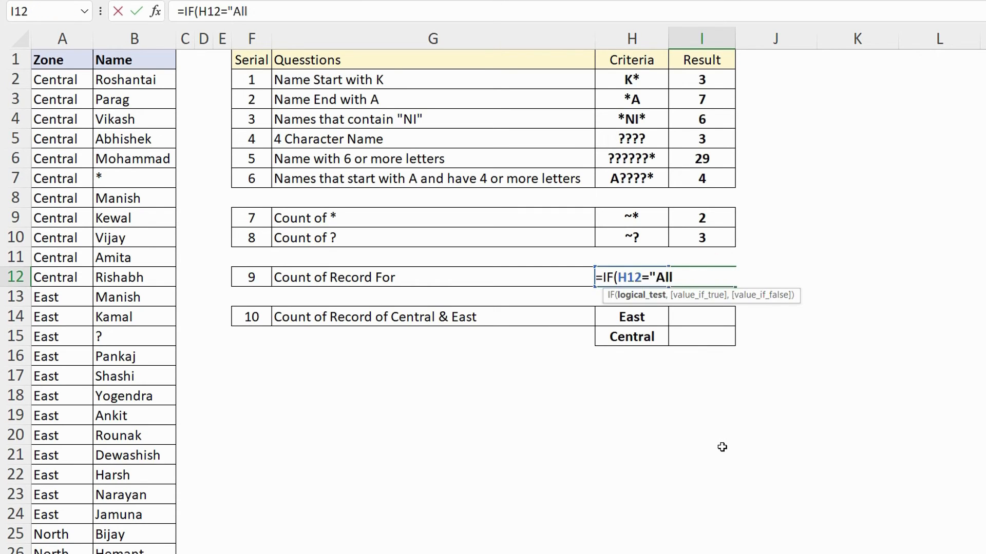
type("\",\"*")
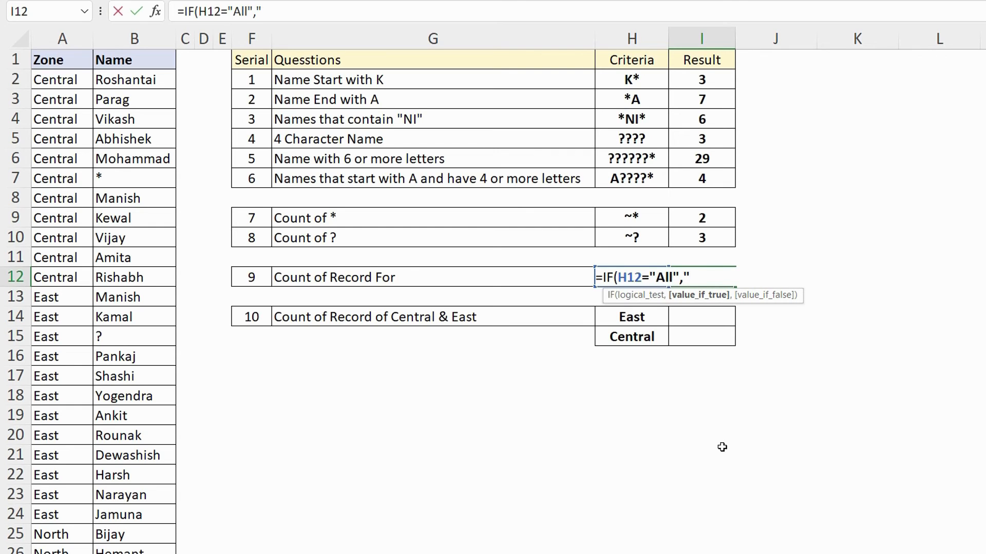
type("\",H12)")
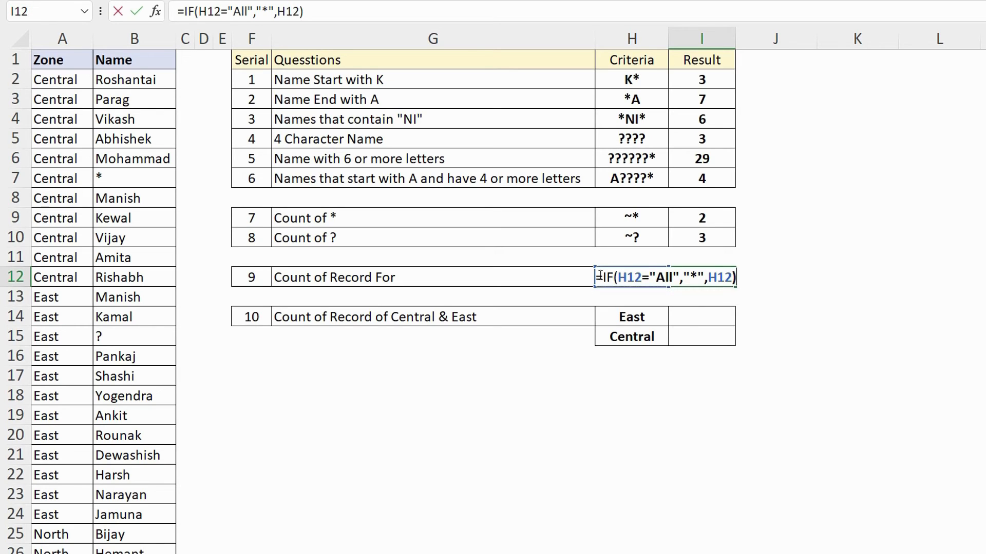
Step: Nest the IF expression in a COUNTIFS over the zones, making I12 =COUNTIFS($A$2:$A$54,IF(H12="All","*",H12))
left_click_drag(599, 277, 639, 301)
right_click(686, 273)
left_click(725, 306)
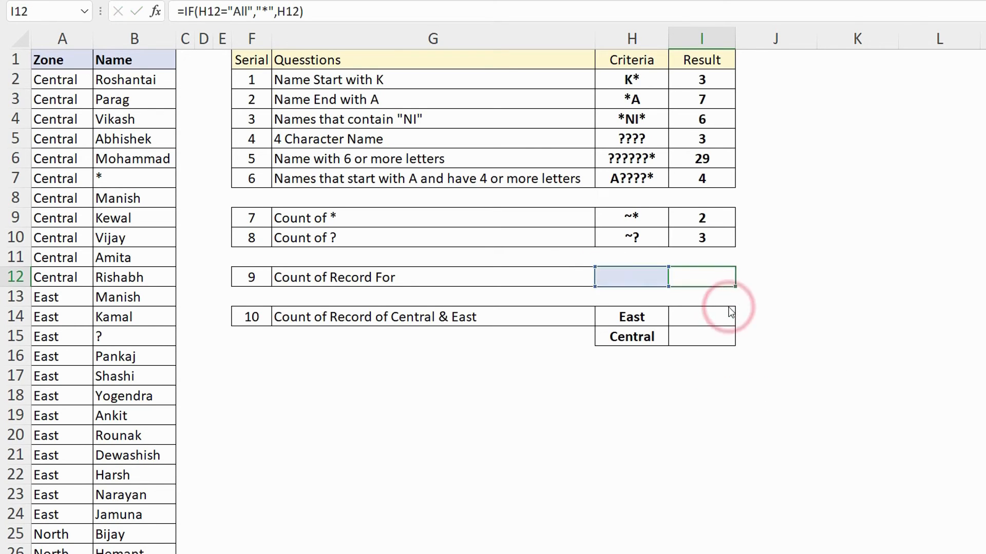
key("BackSpace")
type("countifs")
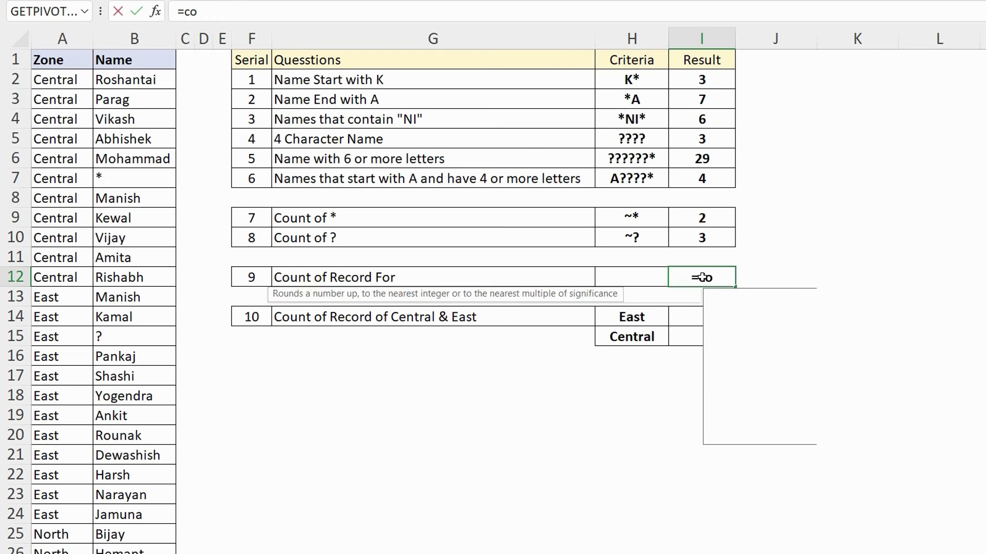
key("Tab")
left_click(71, 80)
key("ctrl+shift+Down")
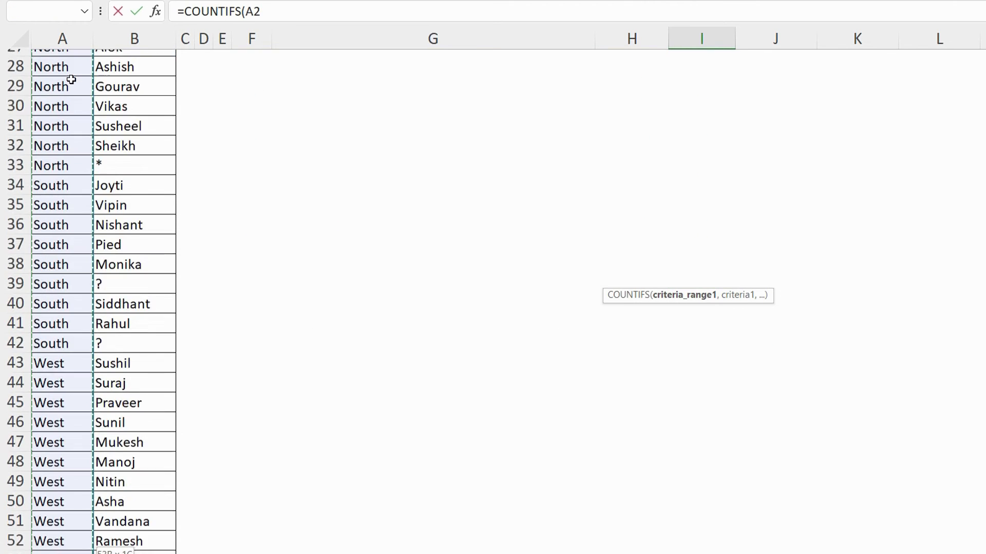
key("F4")
type(",")
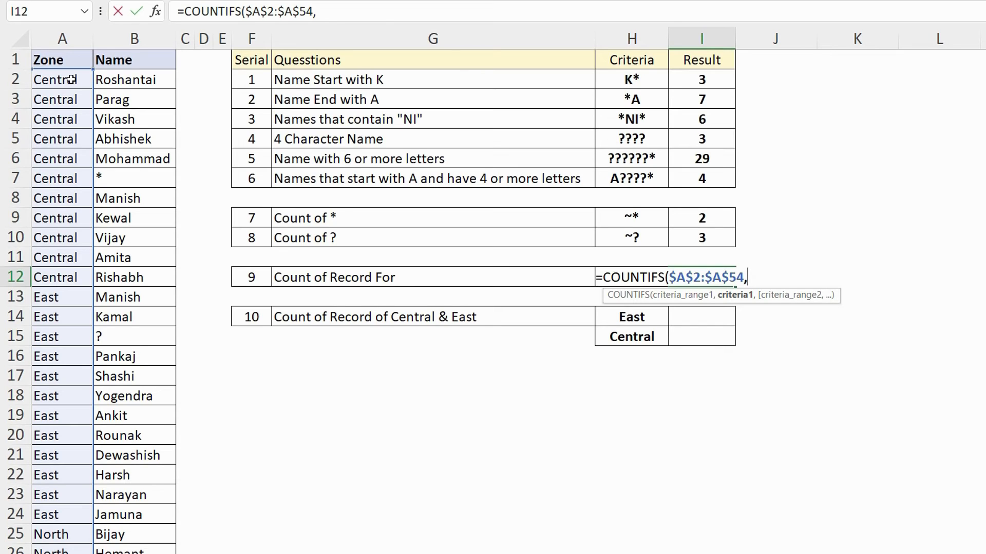
type("IF(H12=\"All\",\"*\",H12))")
key("Return")
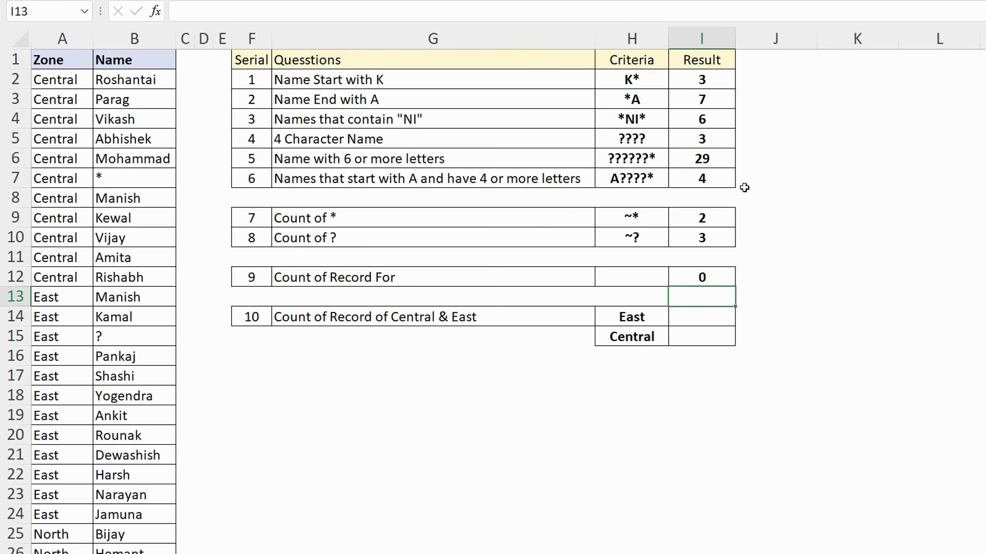
Step: Test the record count in I12 by setting the H12 zone to Central, All, North and finally West
left_click(645, 282)
left_click(675, 279)
left_click(633, 305)
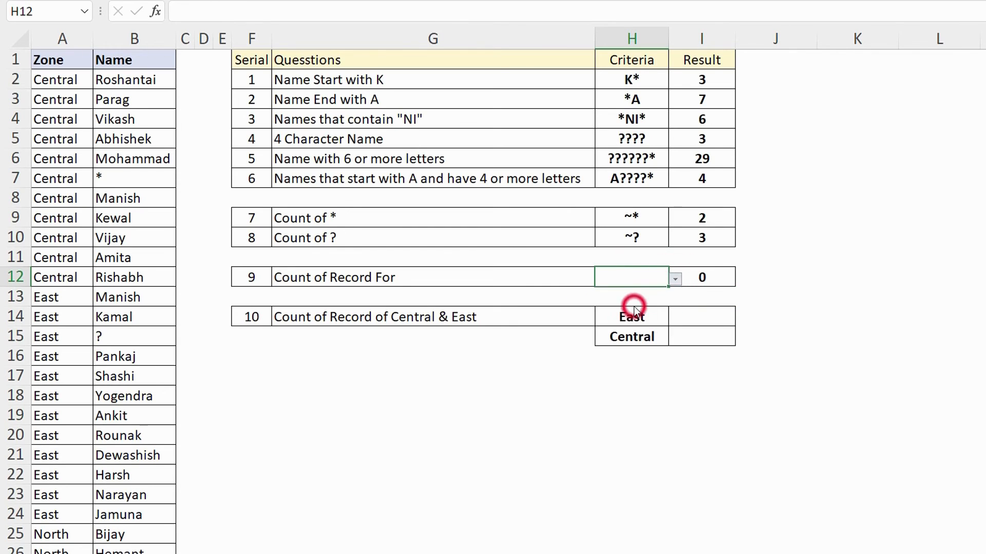
left_click(676, 279)
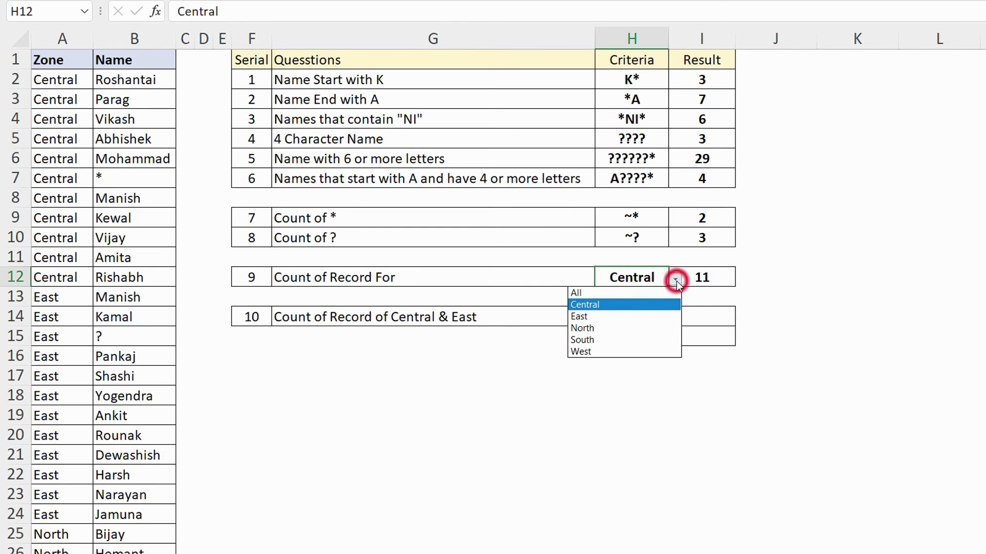
left_click(609, 294)
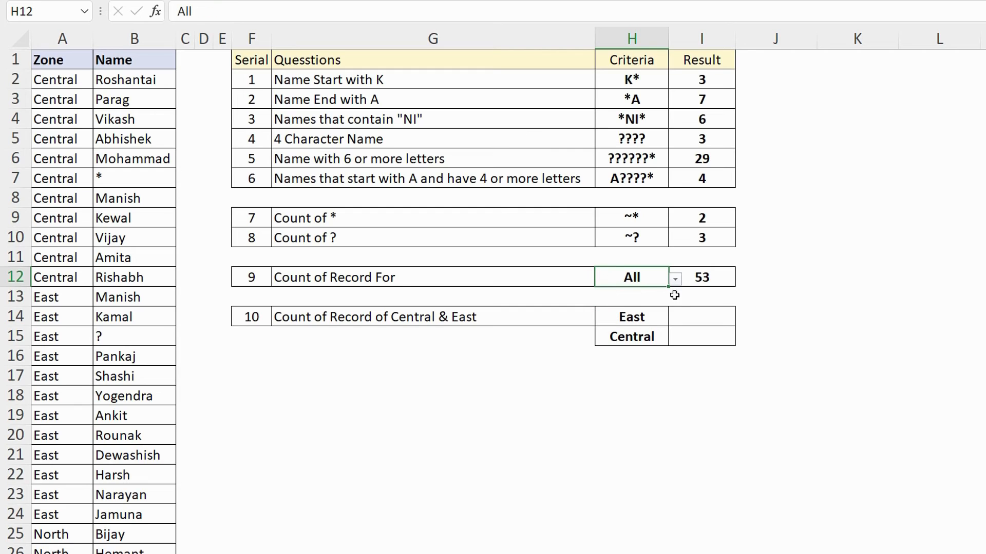
left_click(719, 279)
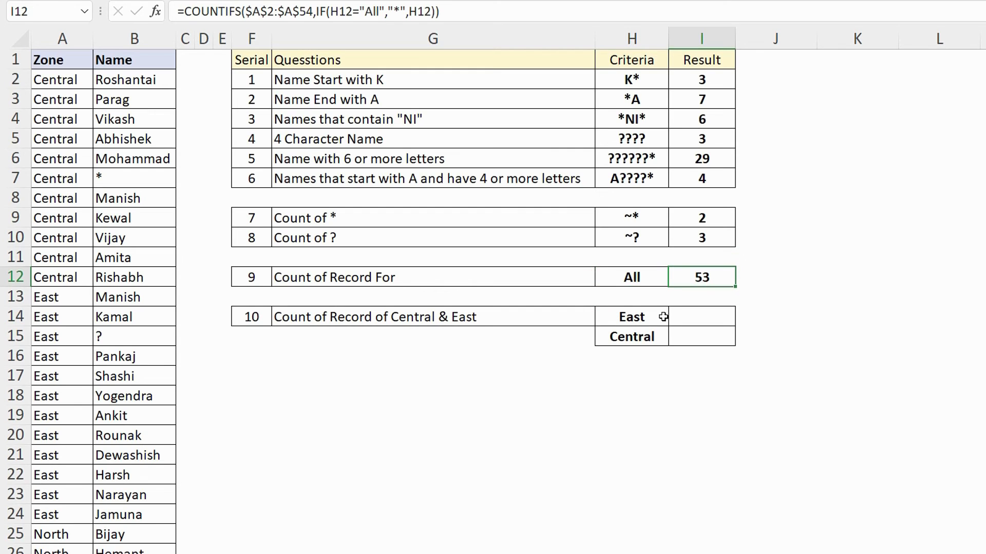
left_click(653, 277)
left_click(676, 280)
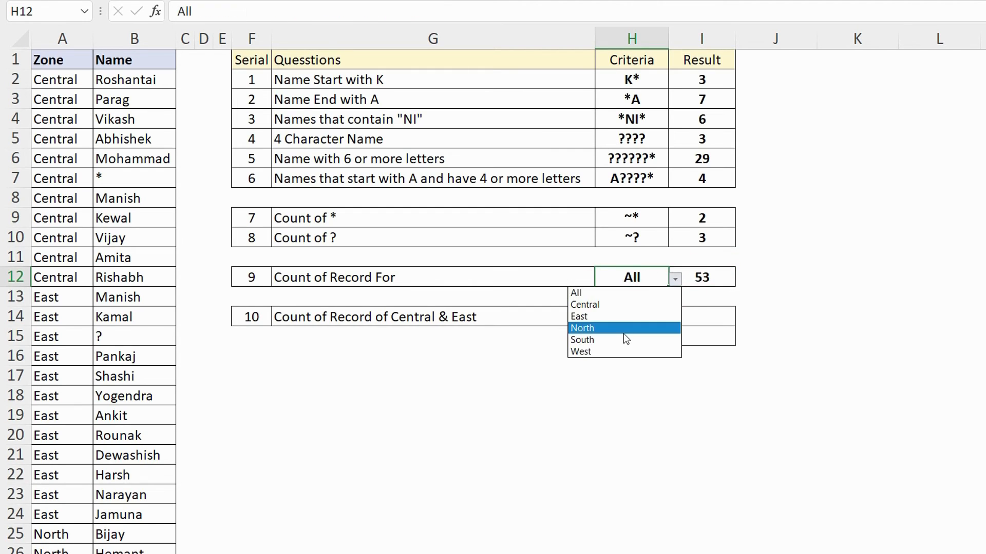
left_click(625, 326)
left_click(675, 279)
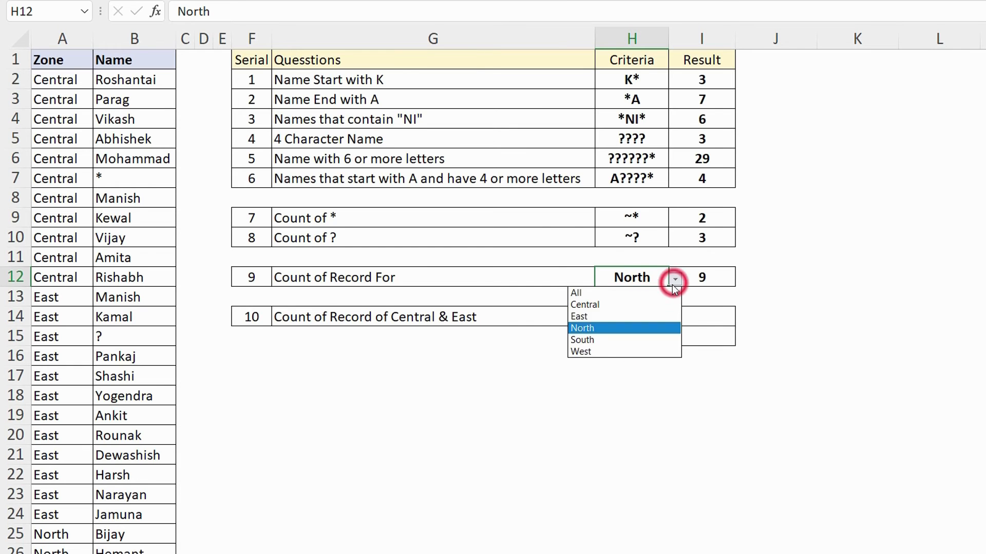
left_click(627, 347)
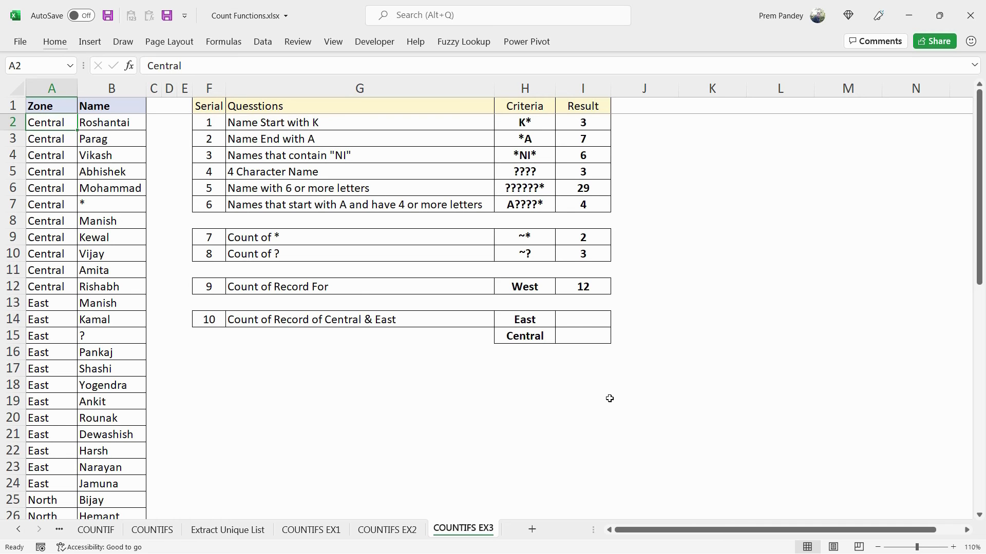
Step: Write =COUNTIFS($A$2:$A$54,{"Central","East"}) in I14 to count the records of both zones
left_click(594, 321)
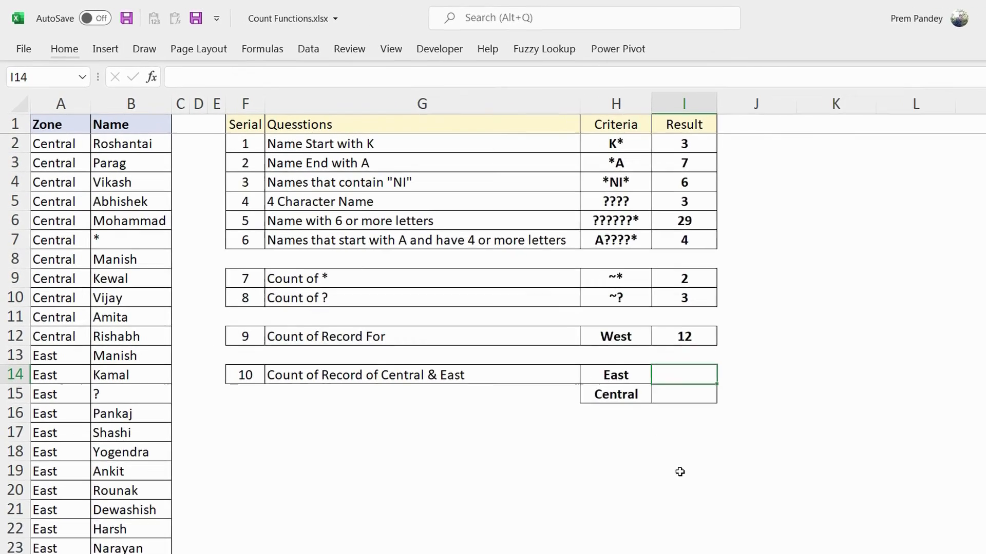
type("=countifs")
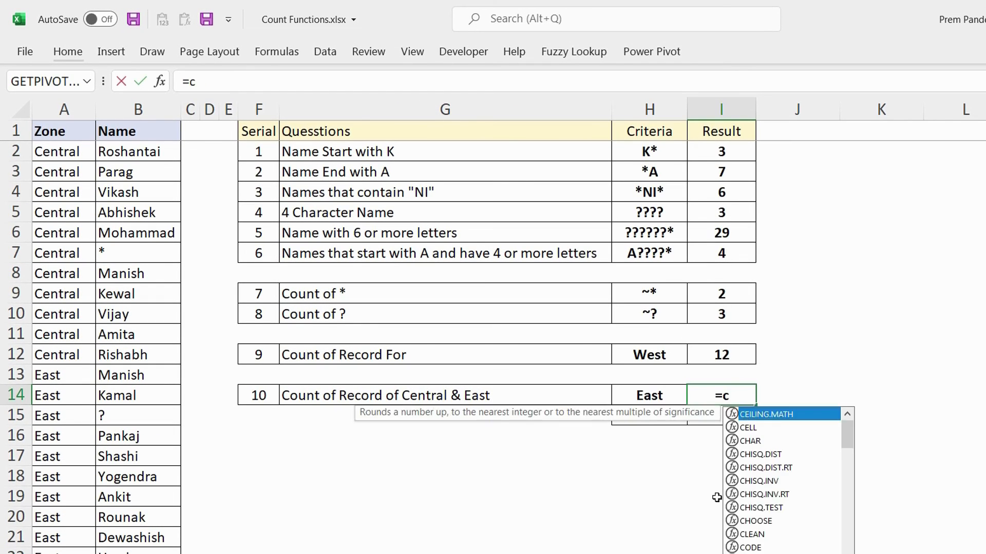
key("Tab")
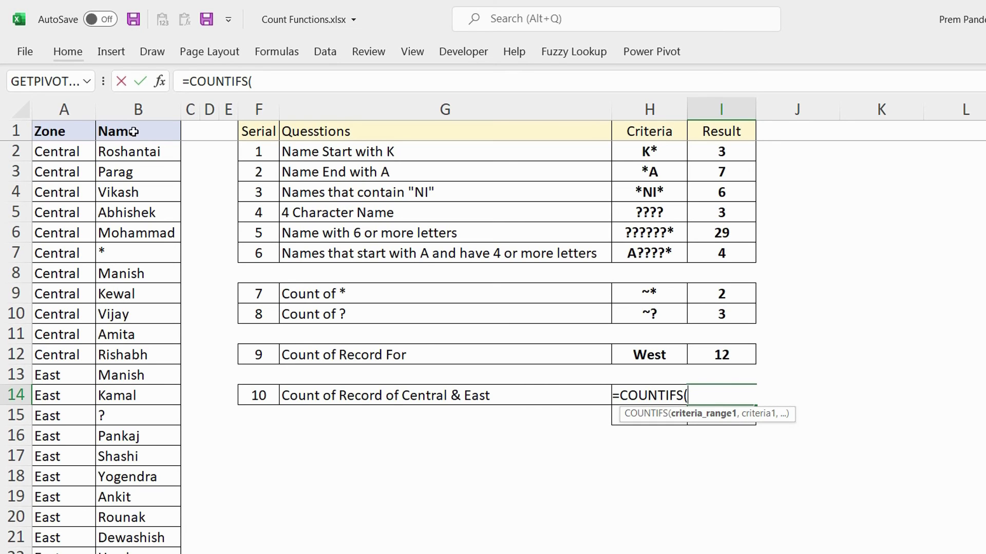
left_click(72, 150)
key("ctrl+shift+Down")
key("F4")
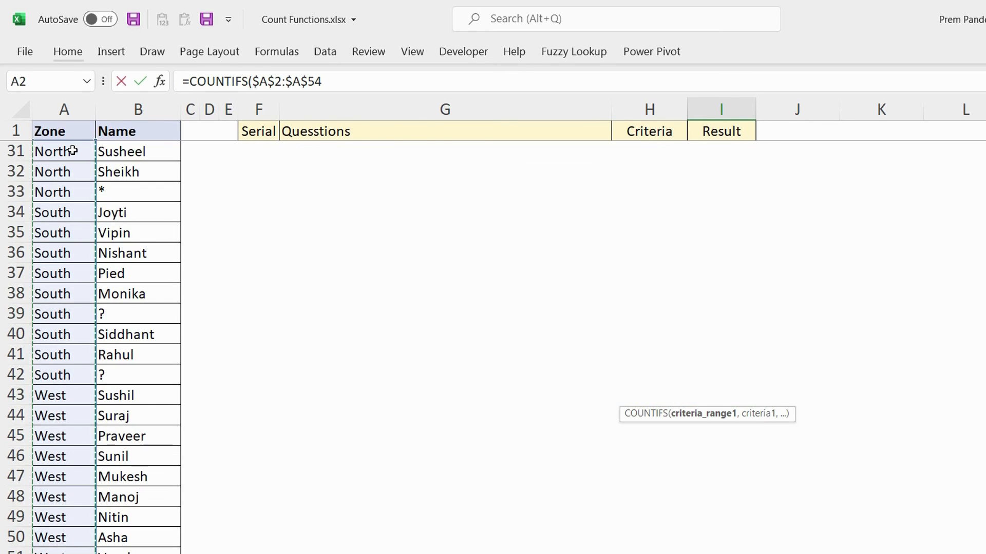
type(",")
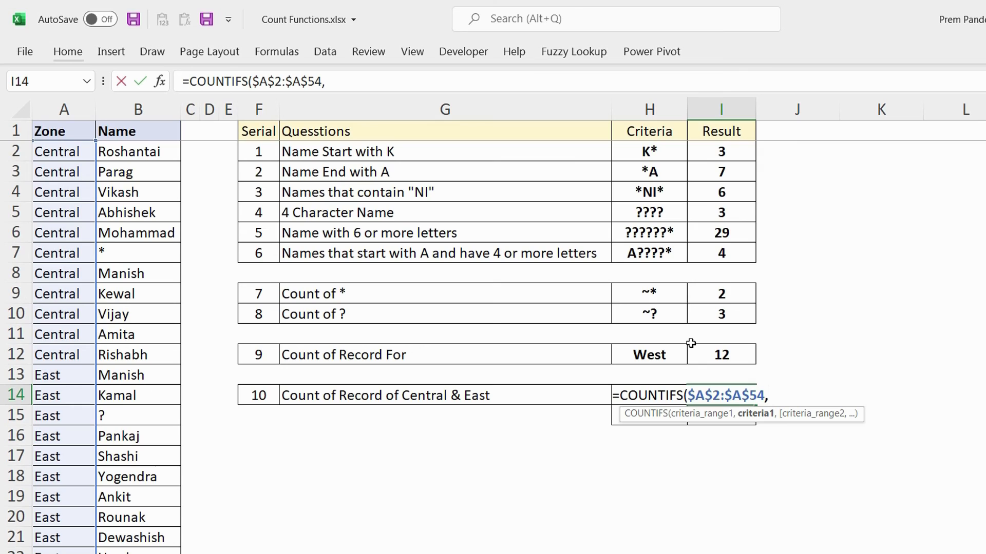
type("{\"Cent")
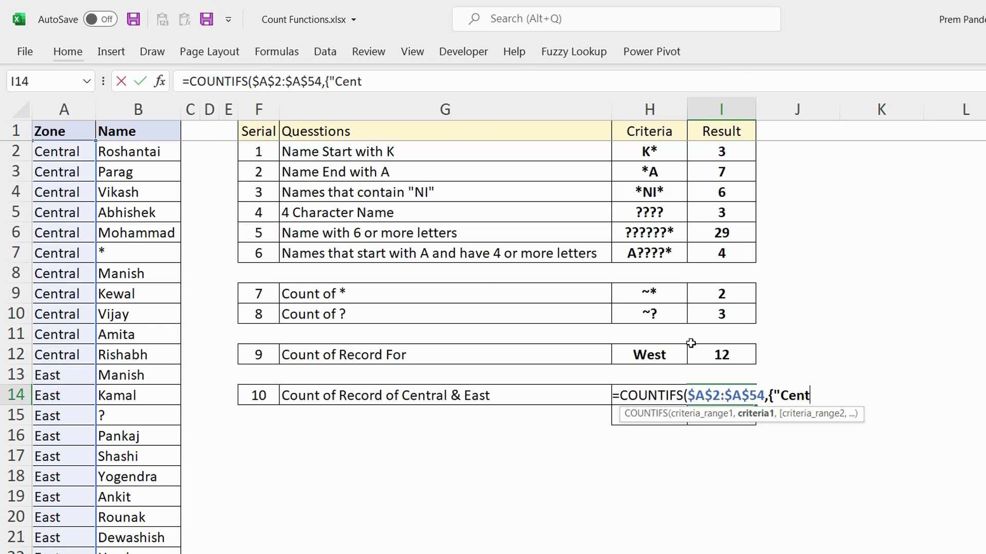
type("ral\",\"Eas")
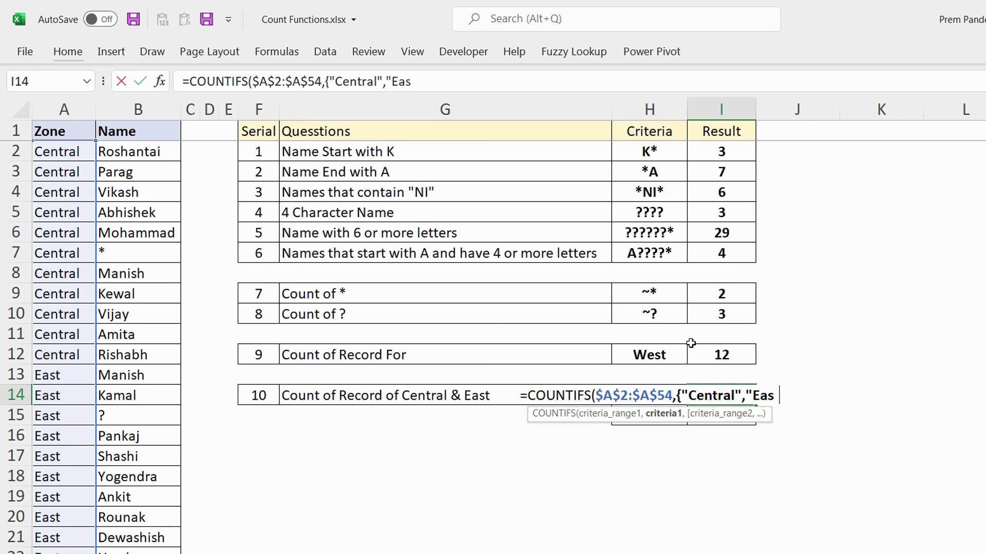
type("t\"})")
Step: Wrap the COUNTIFS in I14 in a SUM, making it =SUM(COUNTIFS($A$2:$A$54,{"Central","East"}))
left_click(190, 77)
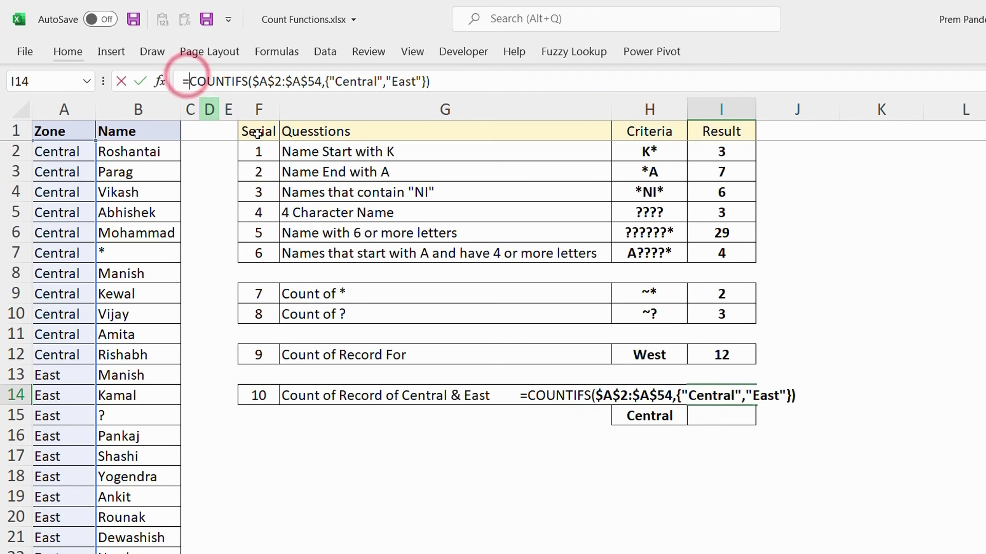
type("su")
double_click(258, 132)
left_click(490, 78)
type(")")
key("Return")
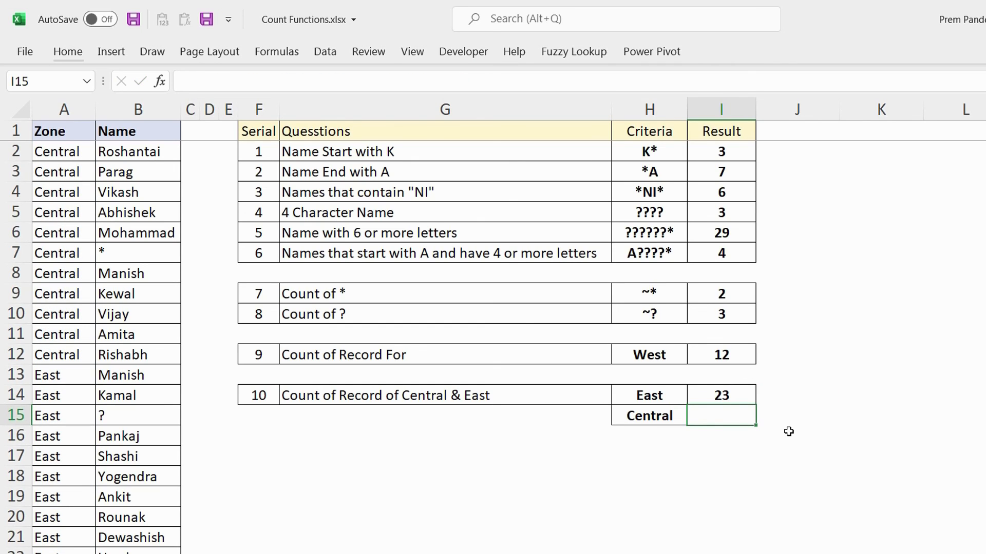
Step: Copy the SUM formula from I14 down into I15
left_click(738, 395)
left_click_drag(756, 405, 749, 417)
left_click(737, 415)
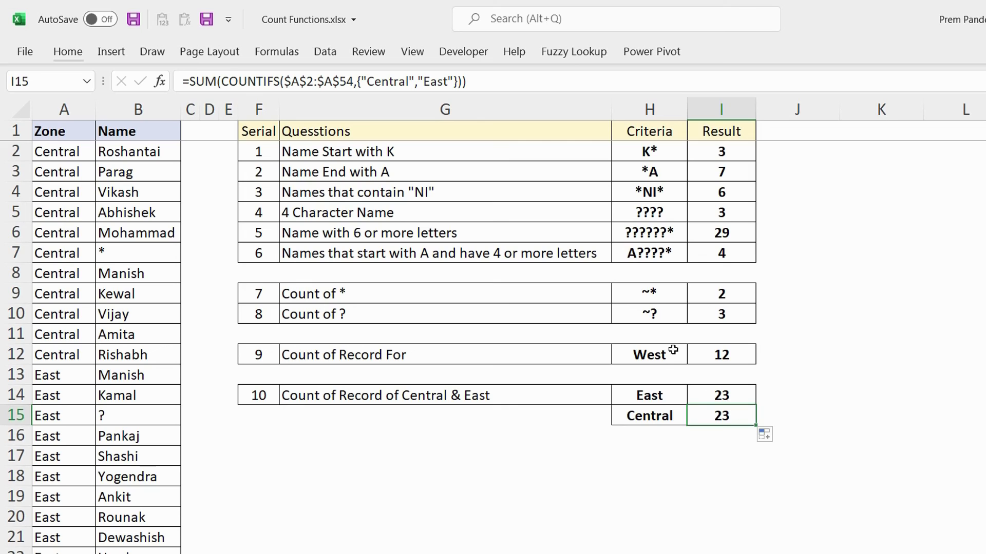
Step: Replace the array constant {"Central","East"} in I15 with the criteria cells H14:H15 and enter it as an array formula
left_click(355, 81)
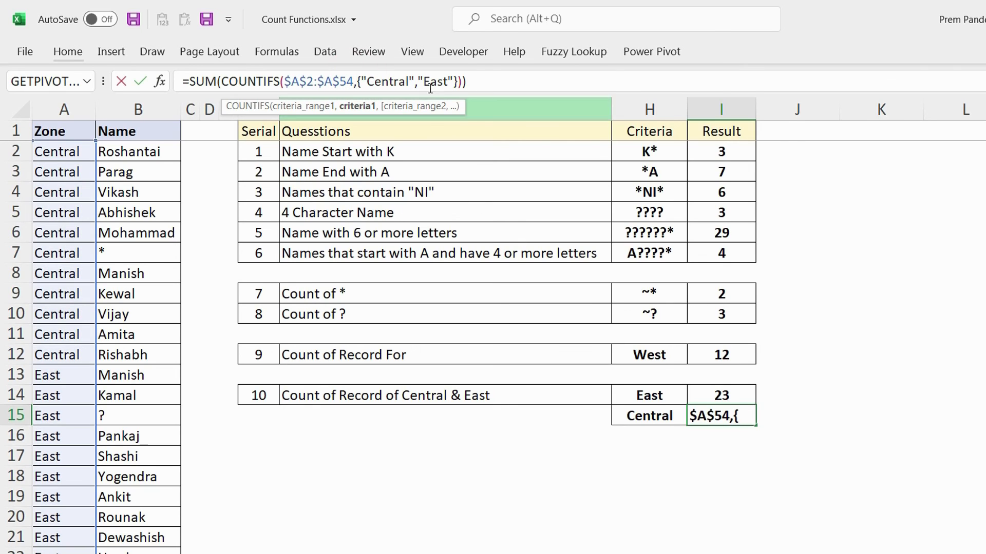
left_click(459, 81, "shift")
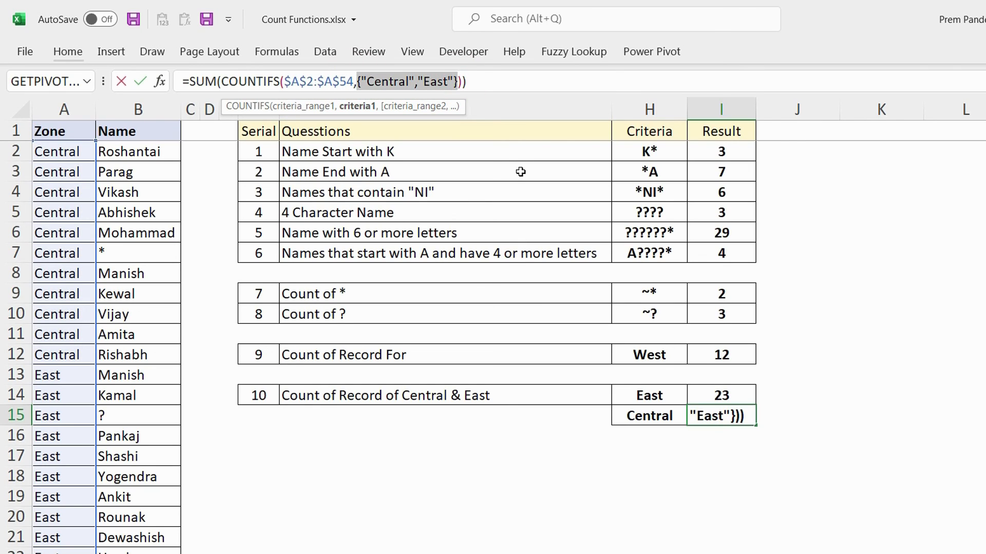
key("Delete")
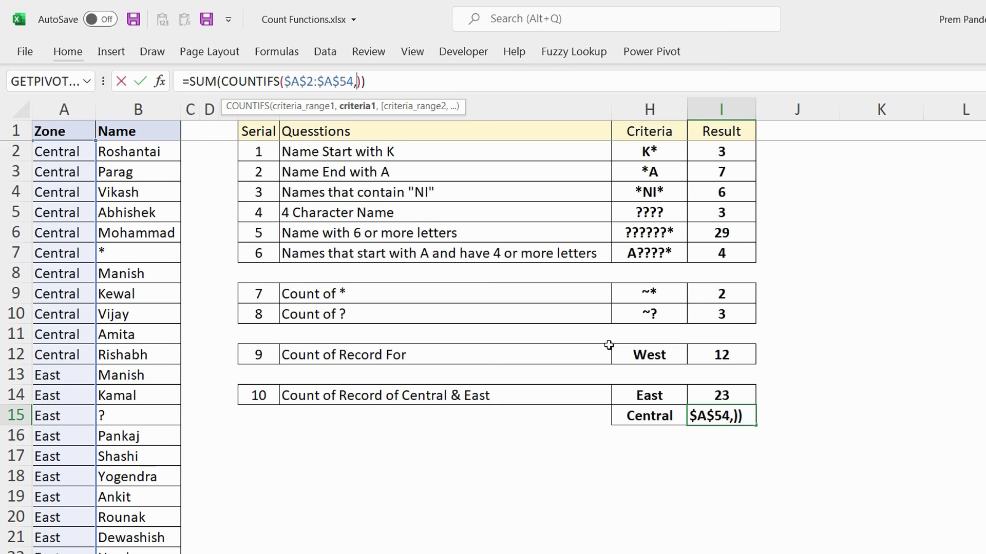
left_click(656, 397)
left_click_drag(656, 396, 659, 416)
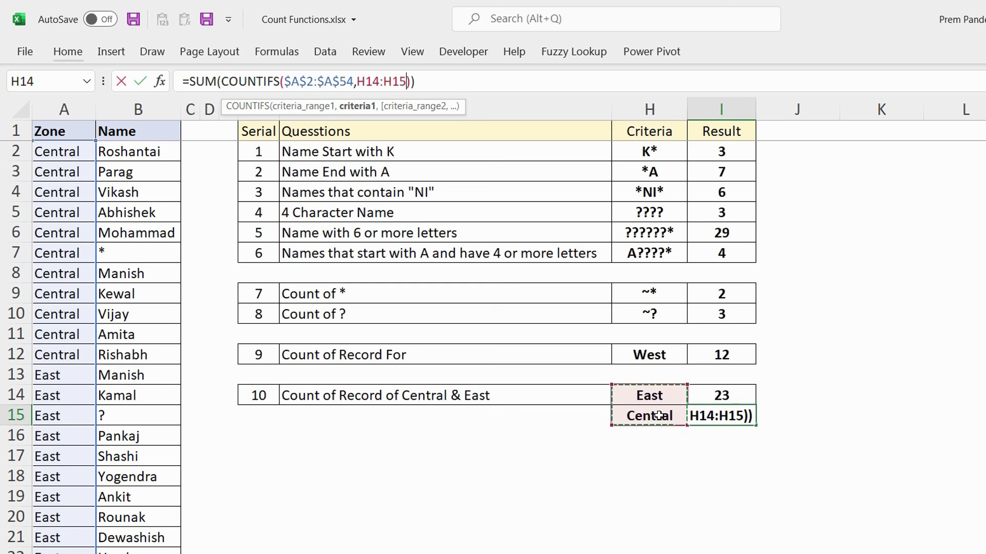
key("ctrl+shift+Return")
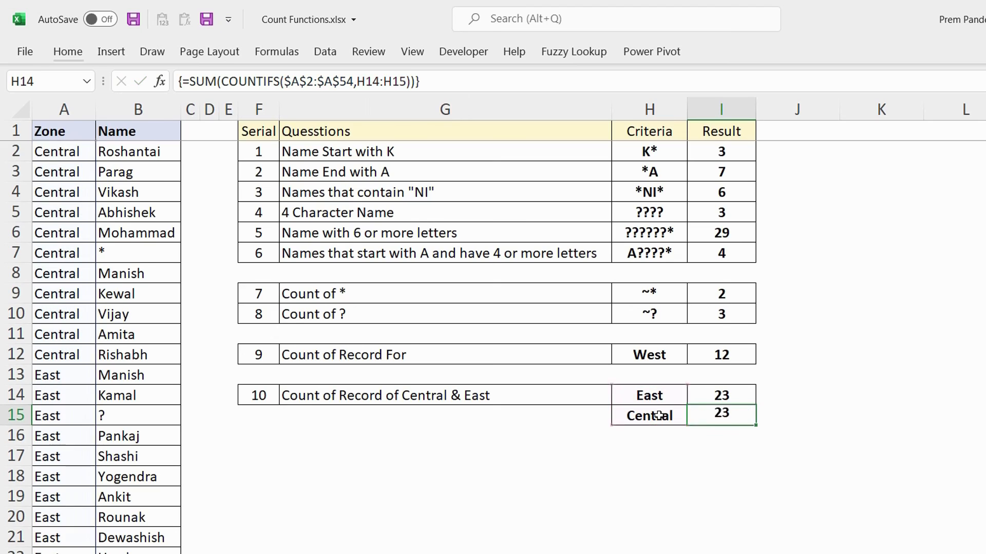